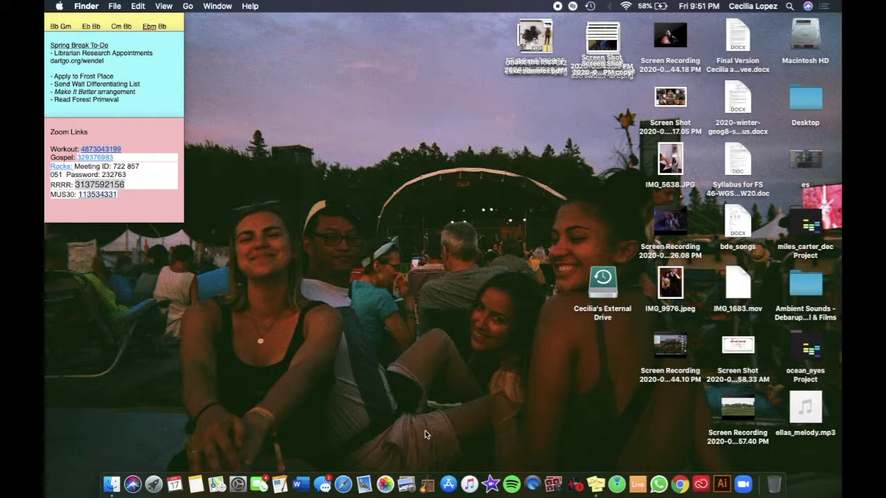
# Switch to GarageBand, close the open project and create an empty project with a microphone audio track on Input 1, hiding the Library.
pyautogui.click(427, 490)
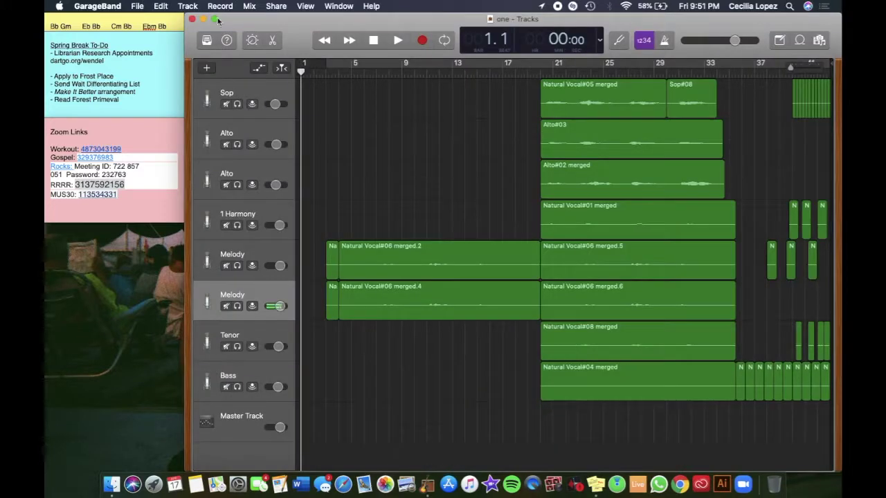
pyautogui.click(193, 19)
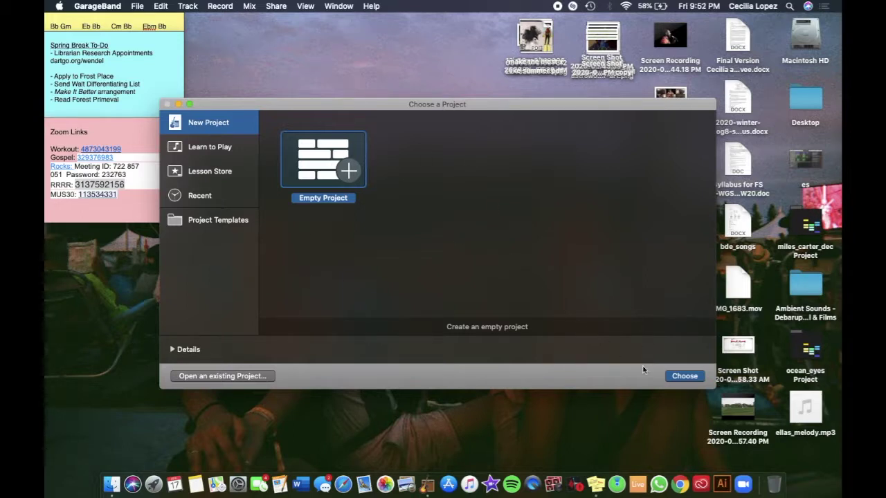
pyautogui.click(677, 378)
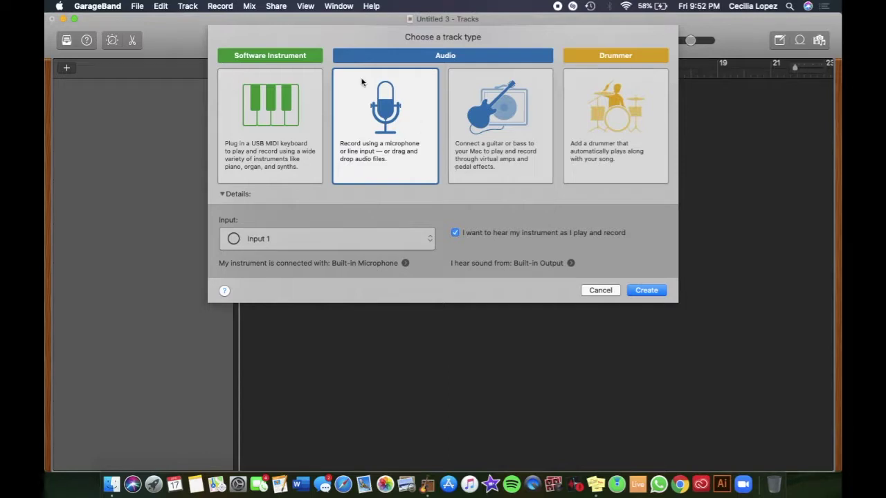
pyautogui.click(651, 290)
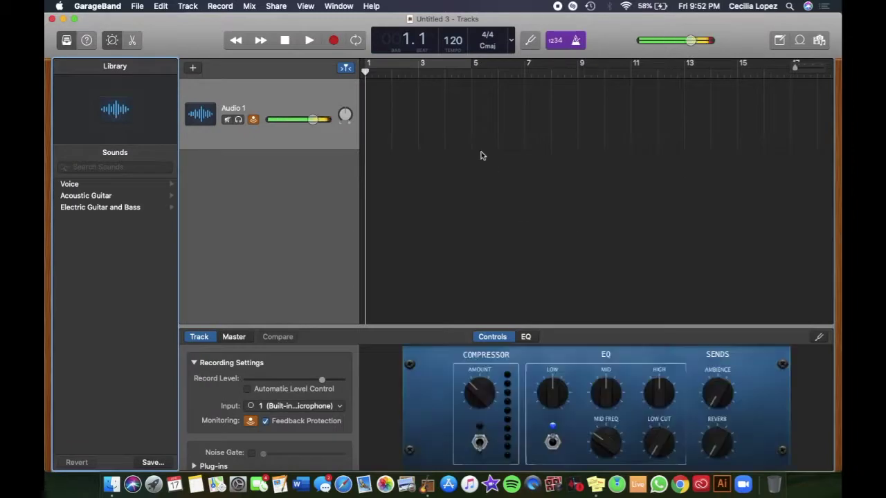
pyautogui.click(66, 40)
# Check the output and input device choices in the Audio/MIDI preferences without changing them.
pyautogui.click(137, 5)
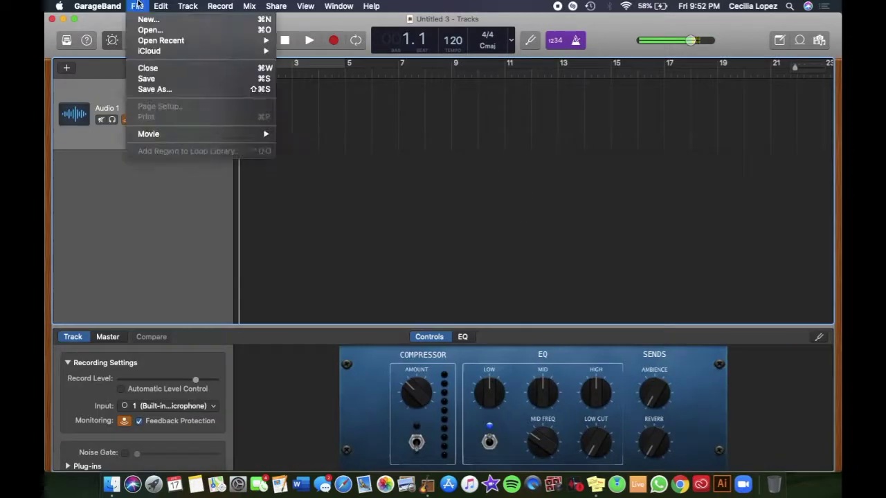
pyautogui.moveTo(97, 5)
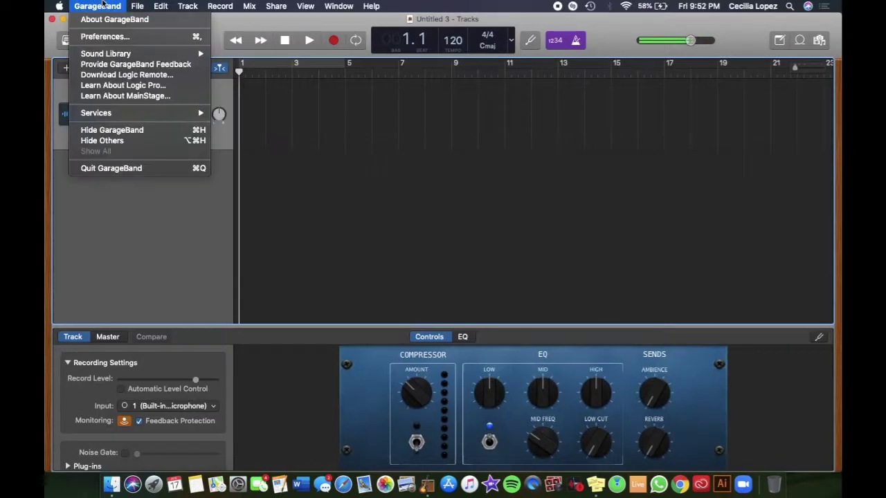
pyautogui.click(104, 37)
pyautogui.click(92, 63)
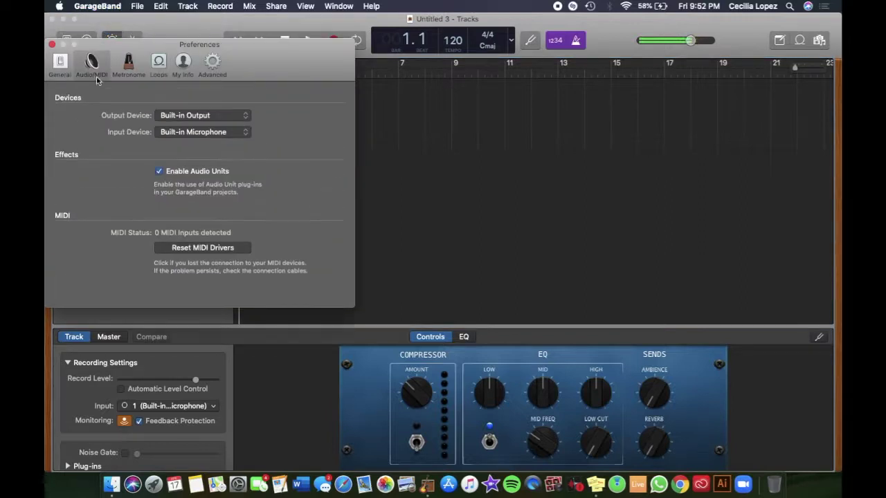
pyautogui.click(207, 116)
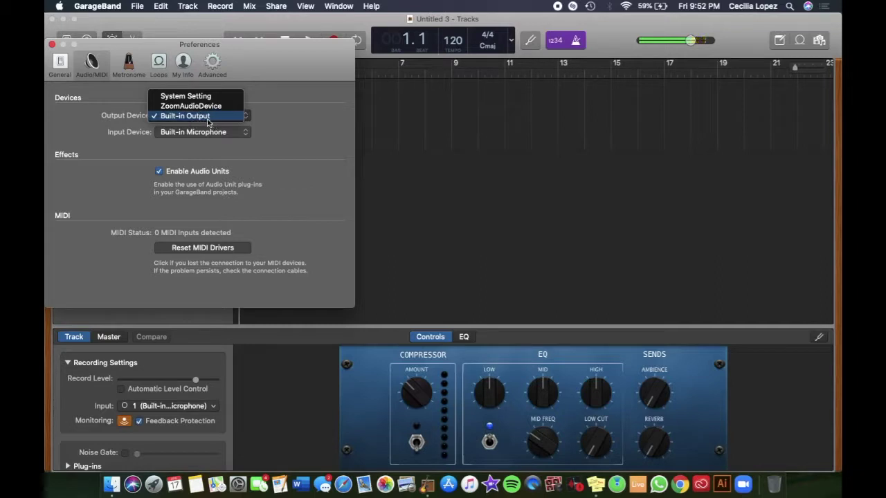
pyautogui.click(136, 121)
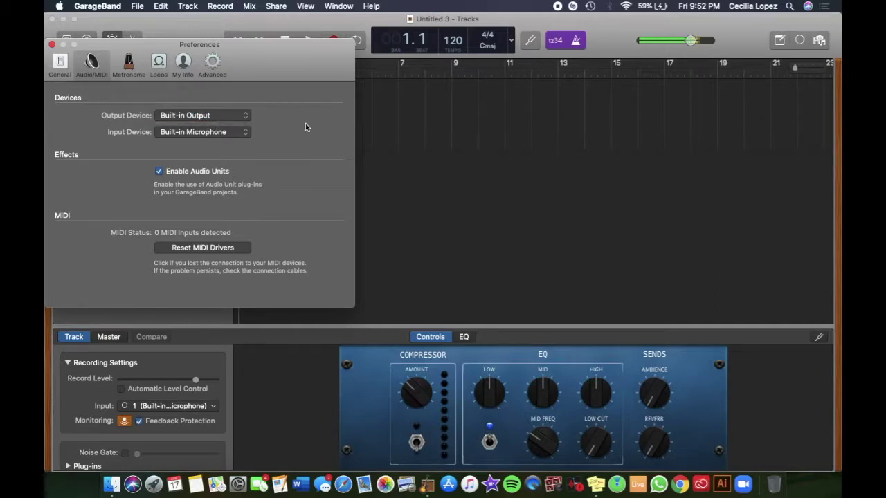
pyautogui.click(229, 137)
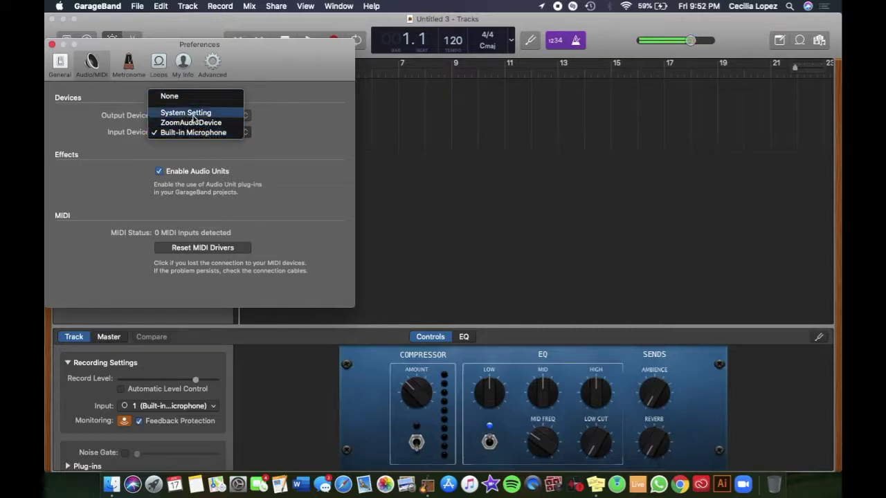
pyautogui.click(281, 140)
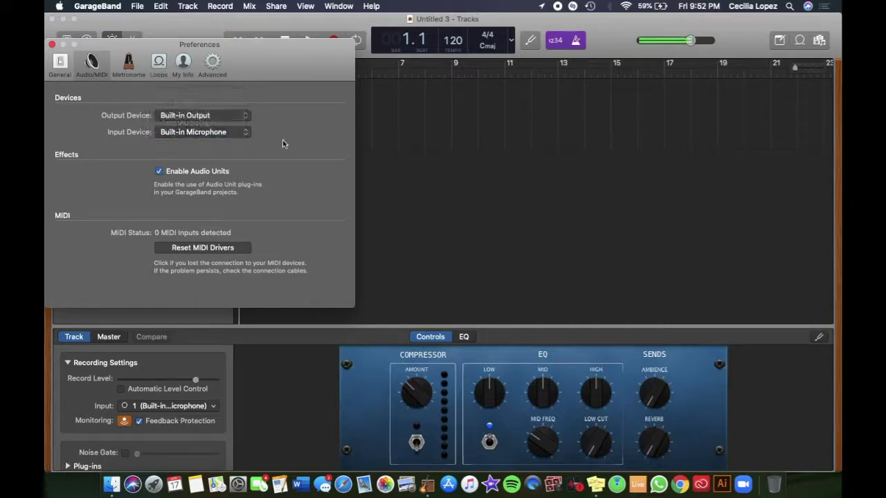
pyautogui.click(52, 44)
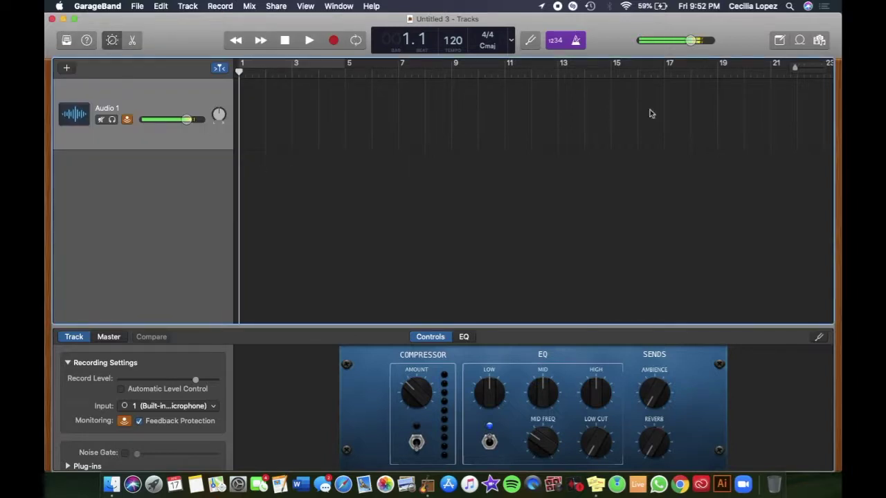
# Search the media browser's music for "bless" and place Bless Be the Ties Tenor on a new track starting at bar 1.
pyautogui.click(821, 41)
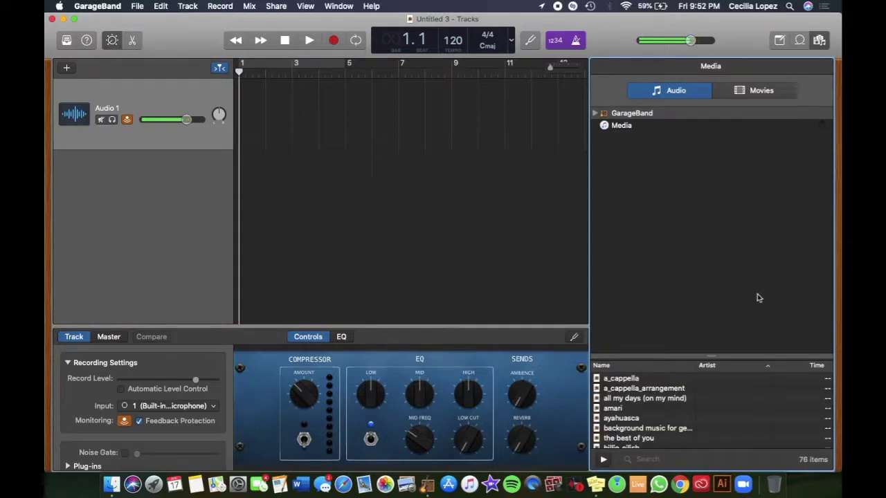
pyautogui.click(641, 461)
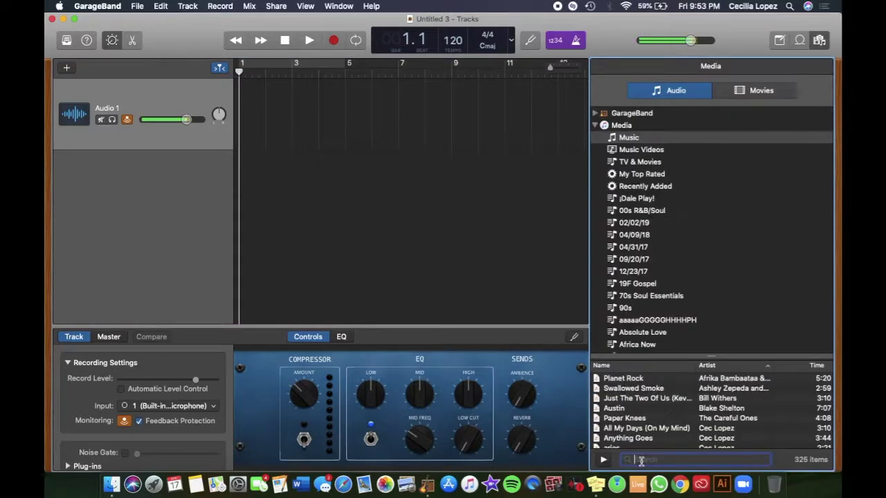
pyautogui.write('bless')
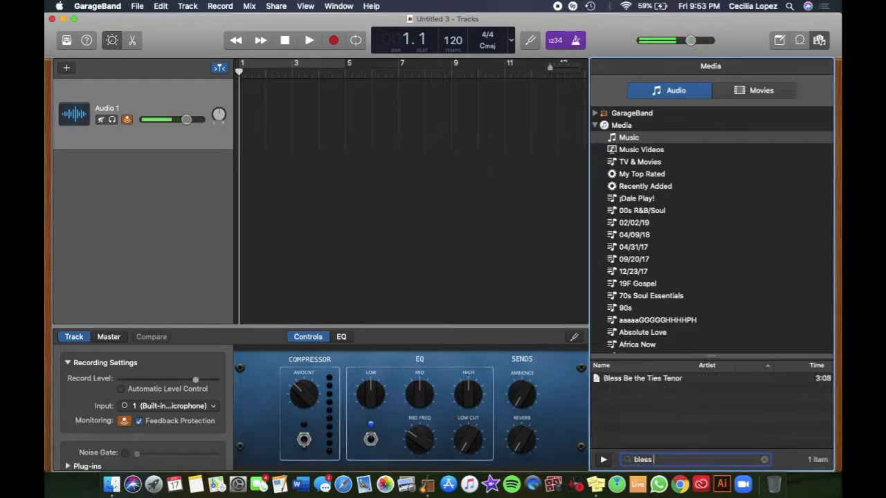
pyautogui.moveTo(643, 381); pyautogui.dragTo(362, 246)
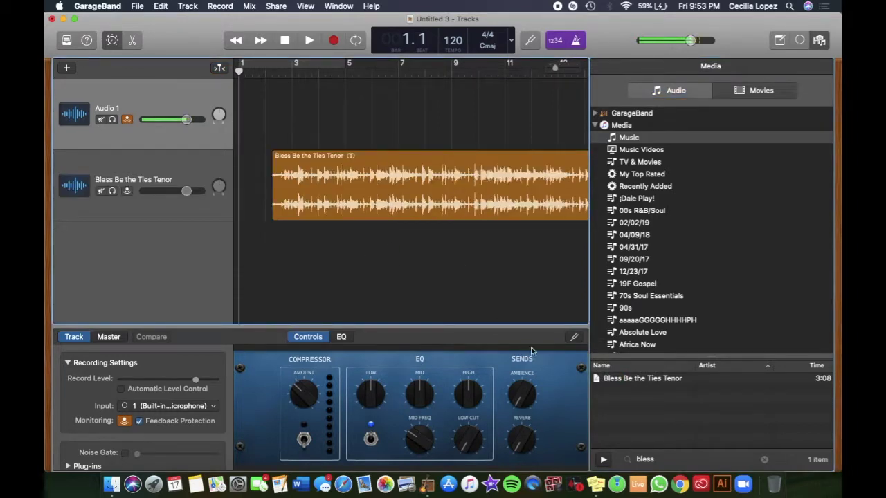
pyautogui.moveTo(461, 194); pyautogui.dragTo(427, 191)
pyautogui.click(450, 244)
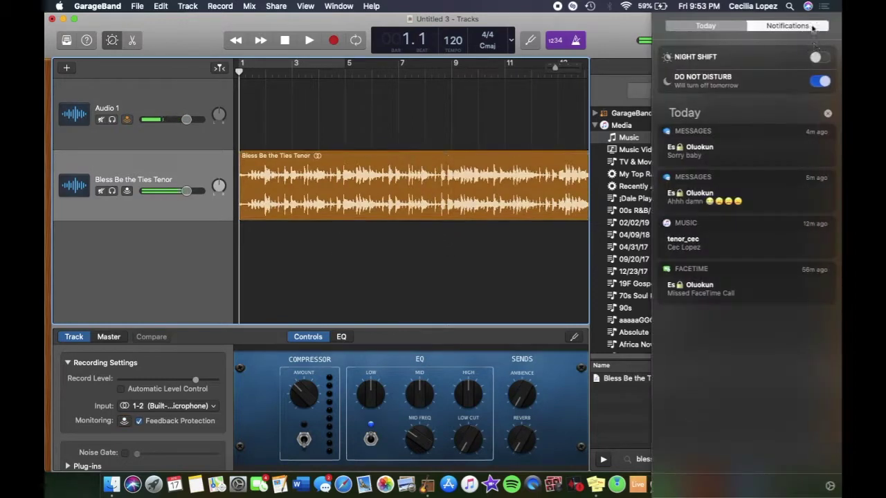
pyautogui.click(819, 41)
# Replace the tenor region with Bless Be the Ties Tenor.mp3, found in Finder by searching "bless be the ties", starting at bar 1.
pyautogui.click(333, 156)
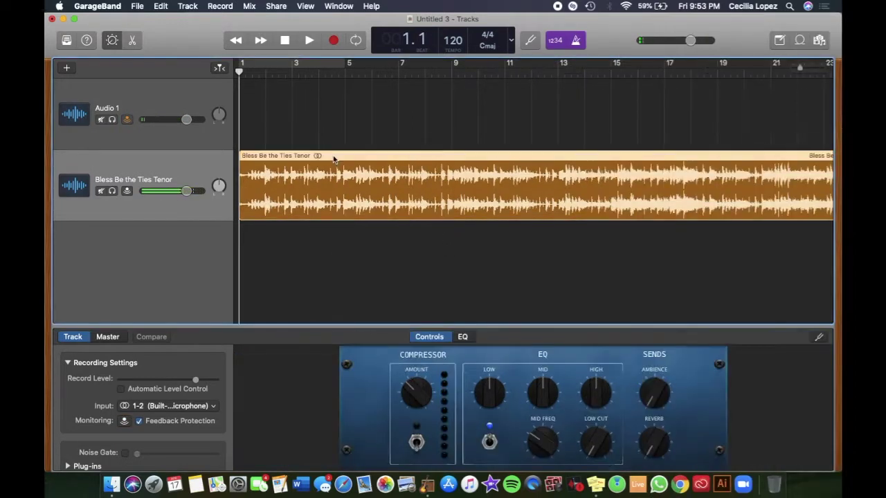
pyautogui.press('Delete')
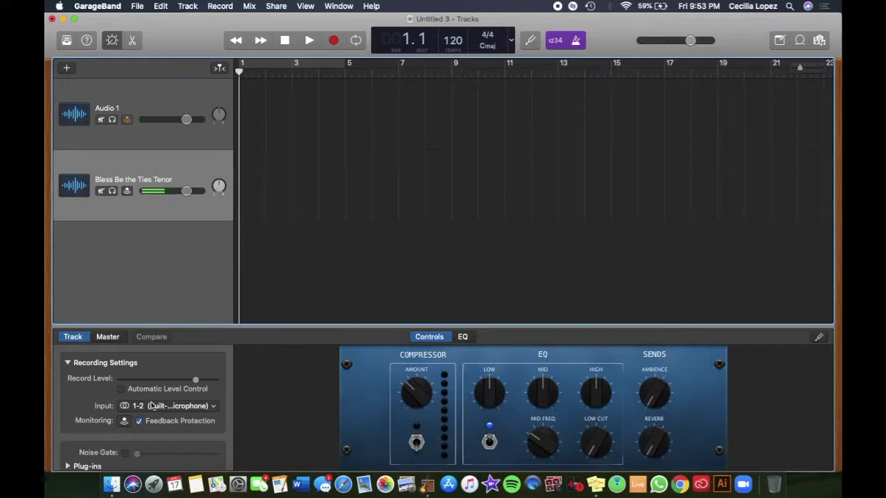
pyautogui.click(112, 484)
pyautogui.click(405, 266)
pyautogui.write('bless be the ties')
pyautogui.press('Return')
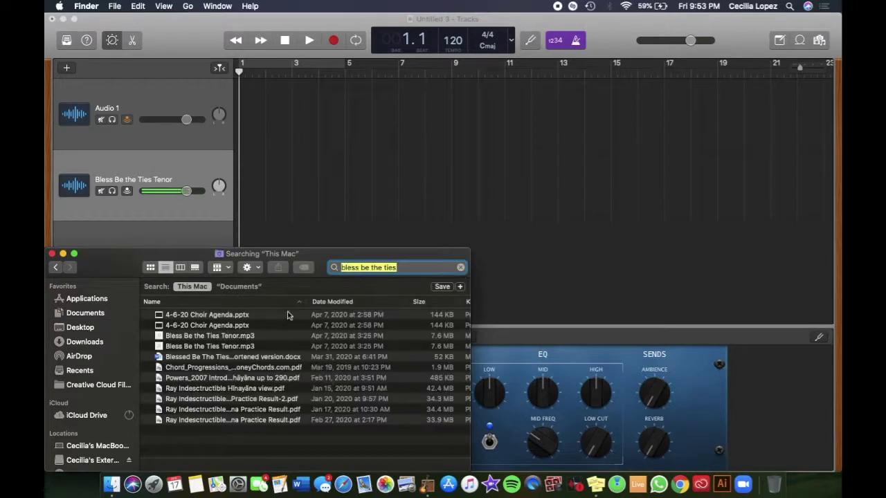
pyautogui.moveTo(198, 342); pyautogui.dragTo(339, 192)
pyautogui.click(183, 367)
pyautogui.click(51, 255)
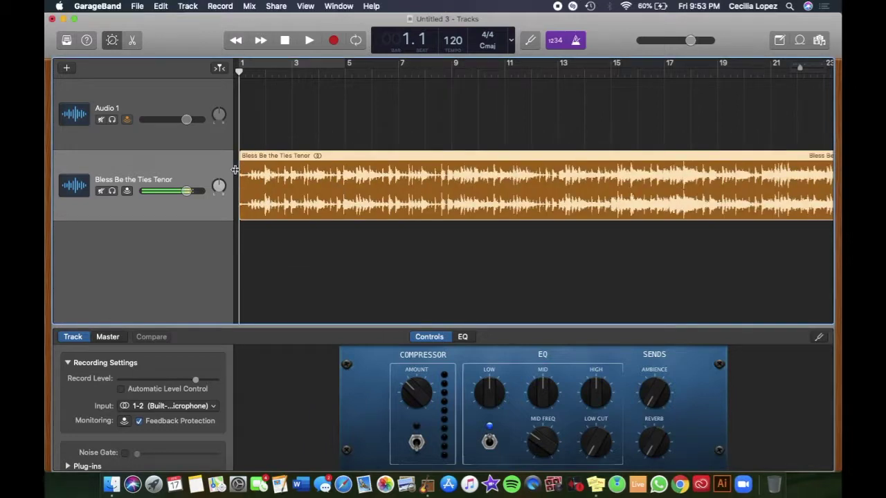
pyautogui.click(267, 254)
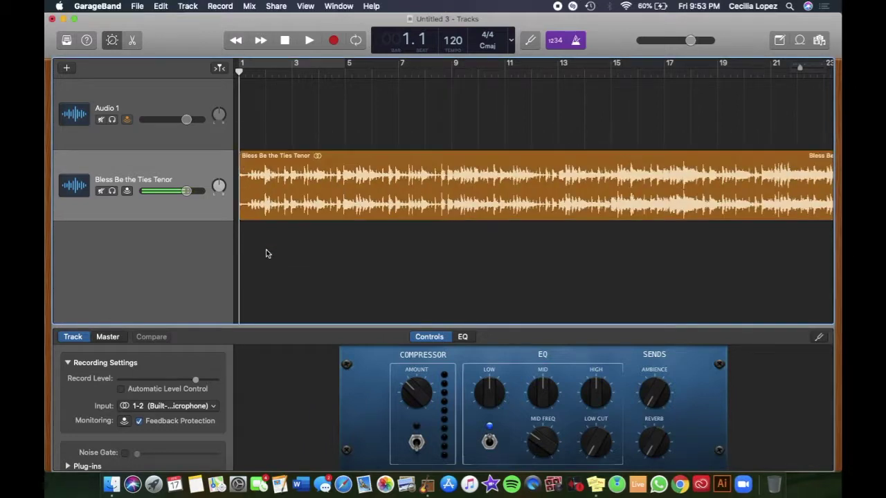
# Select the Audio 1 track and play the first few bars of the tenor song.
pyautogui.click(183, 96)
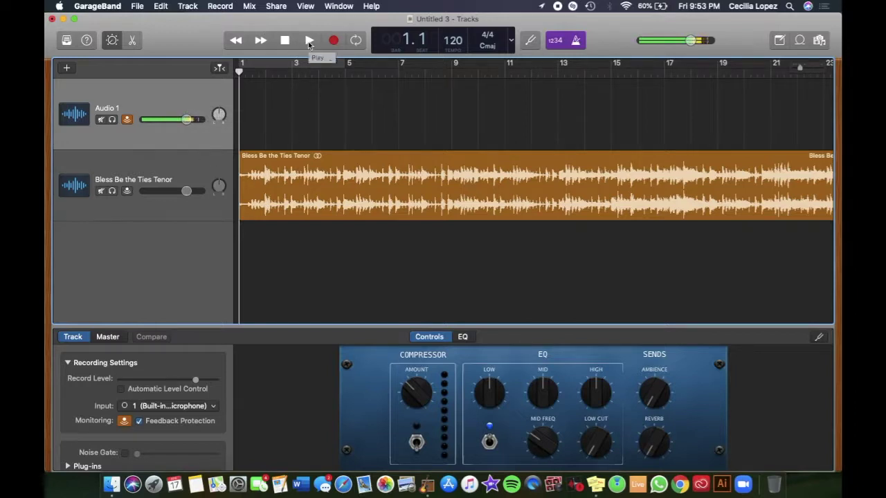
pyautogui.click(310, 41)
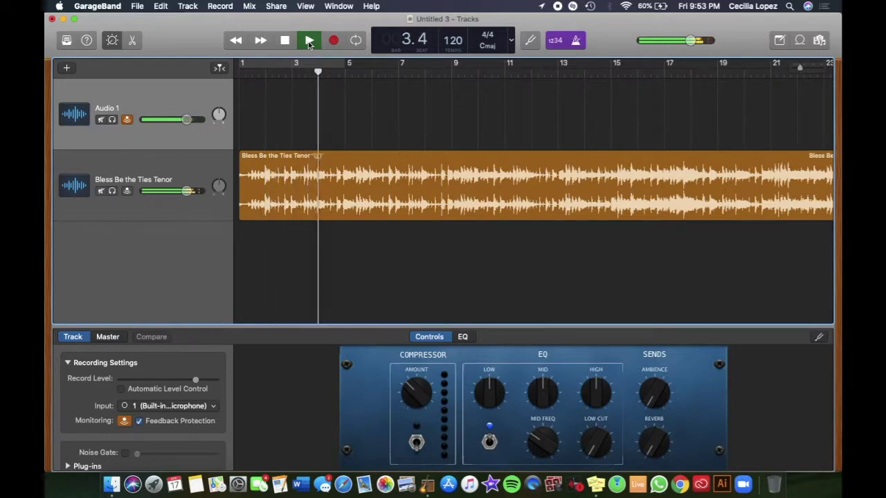
pyautogui.click(310, 42)
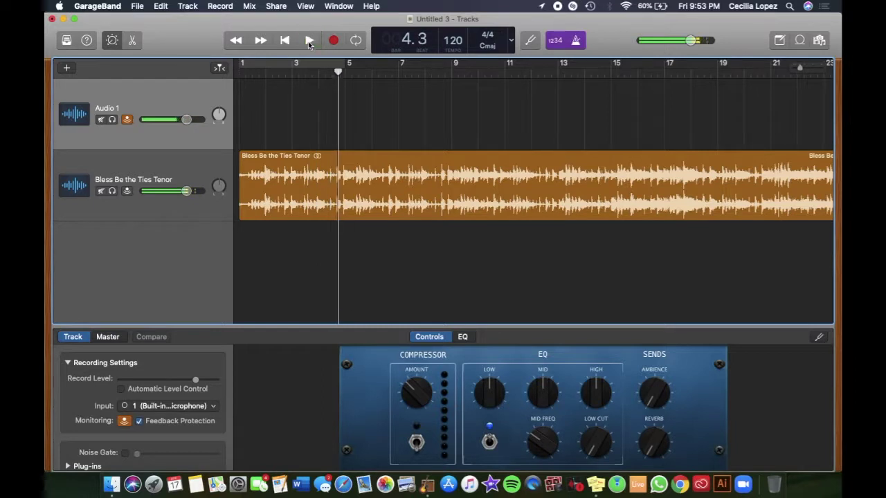
# Record a vocal take on Audio 1 from the start of the project to about bar 7.
pyautogui.press('Return')
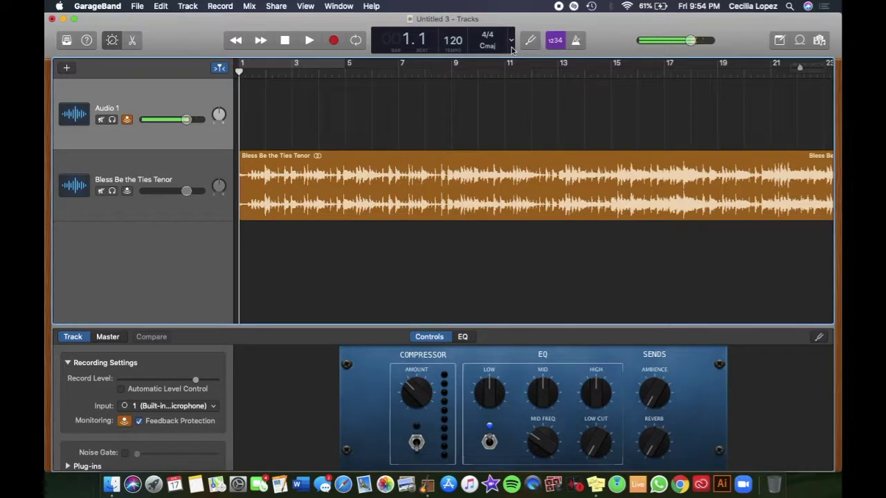
pyautogui.click(333, 40)
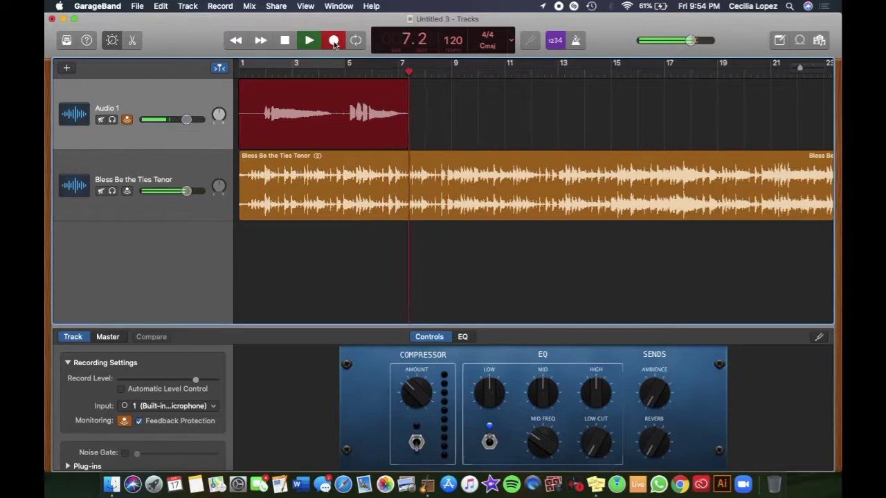
pyautogui.click(334, 42)
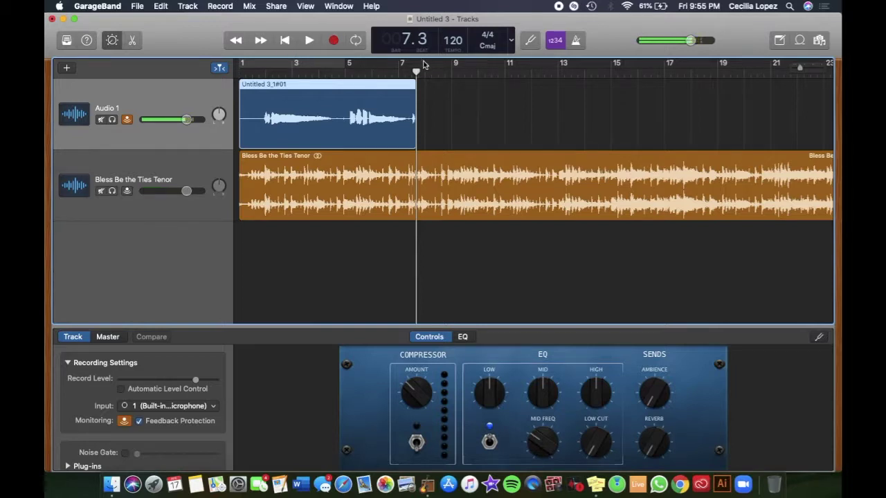
# Play the recorded take together with the tenor track from bar 1 to about bar 4.
pyautogui.moveTo(417, 72); pyautogui.dragTo(239, 71)
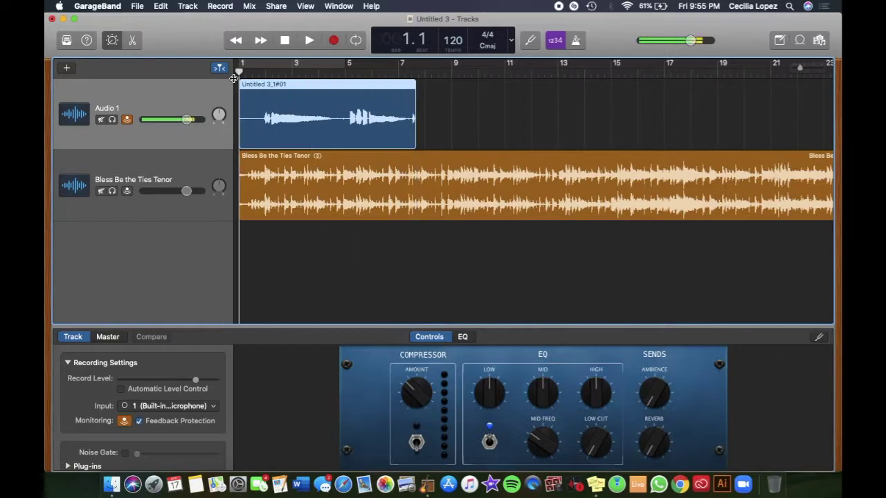
pyautogui.press('space')
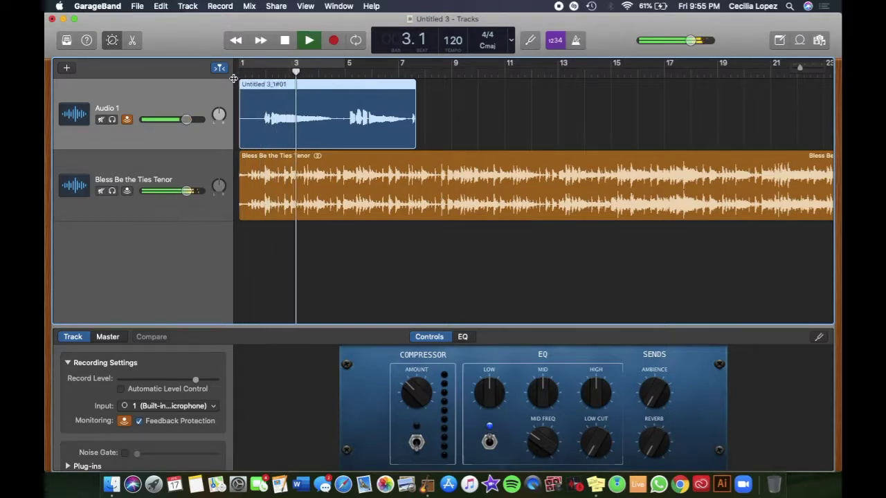
pyautogui.press('space')
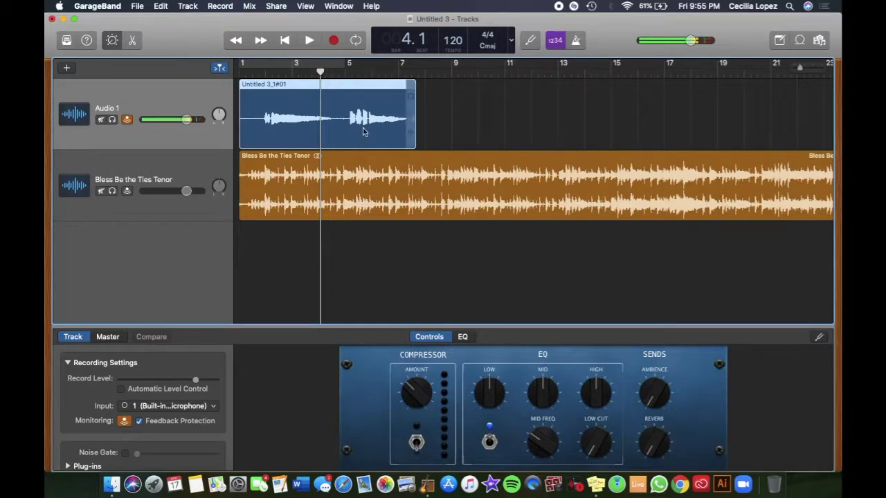
# Solo the Audio 1 track and listen to the start of the recording on its own.
pyautogui.click(112, 120)
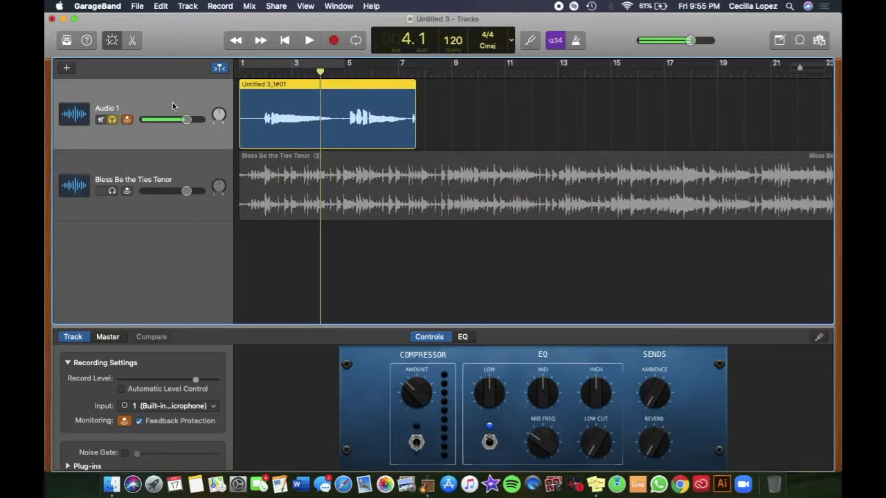
pyautogui.press('Return')
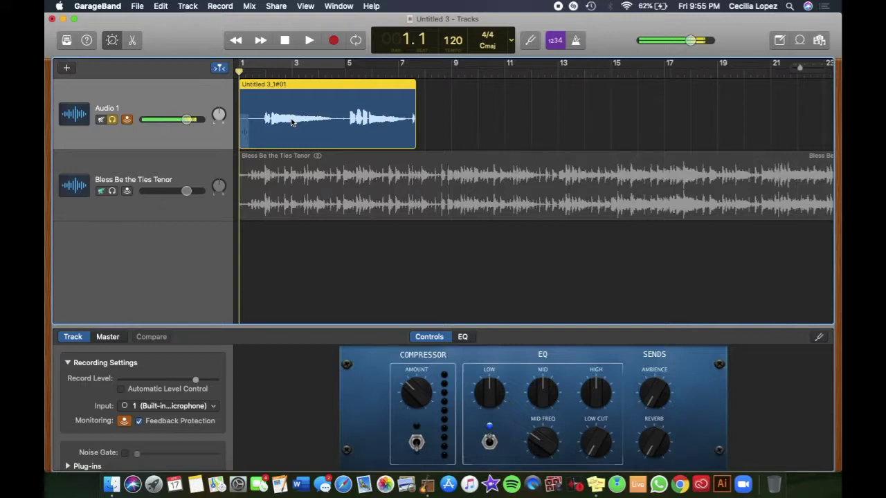
pyautogui.press('space')
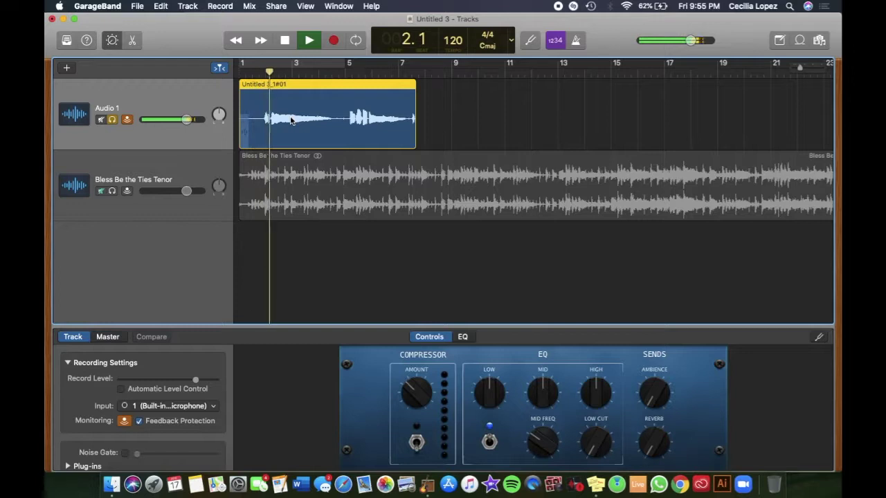
pyautogui.press('space')
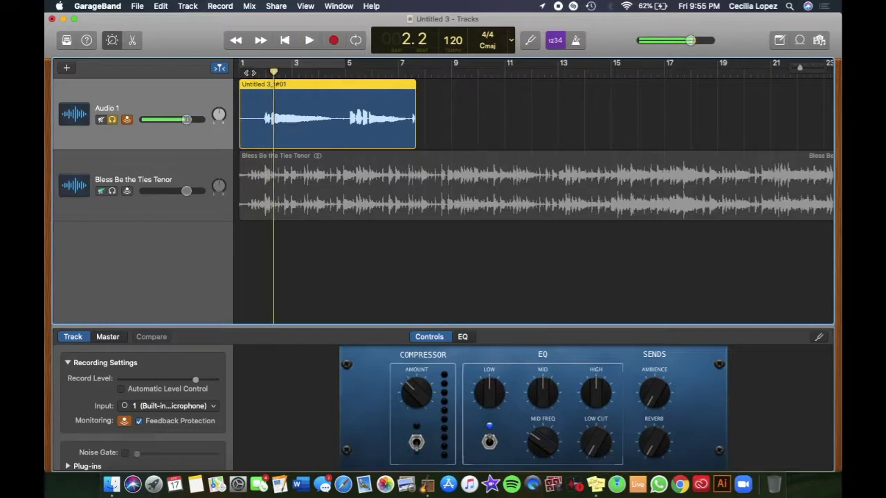
# Turn off solo on Audio 1 and lower the Bless Be the Ties Tenor track's volume to about -6 dB.
pyautogui.click(195, 158)
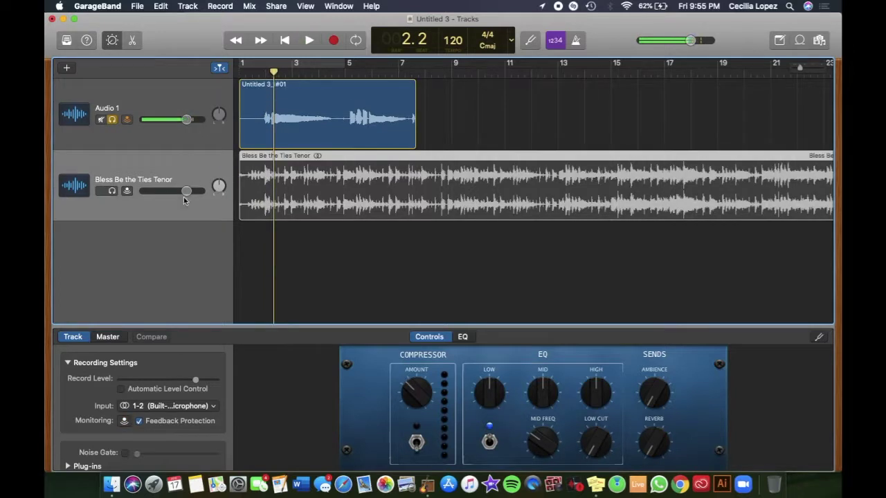
pyautogui.click(111, 119)
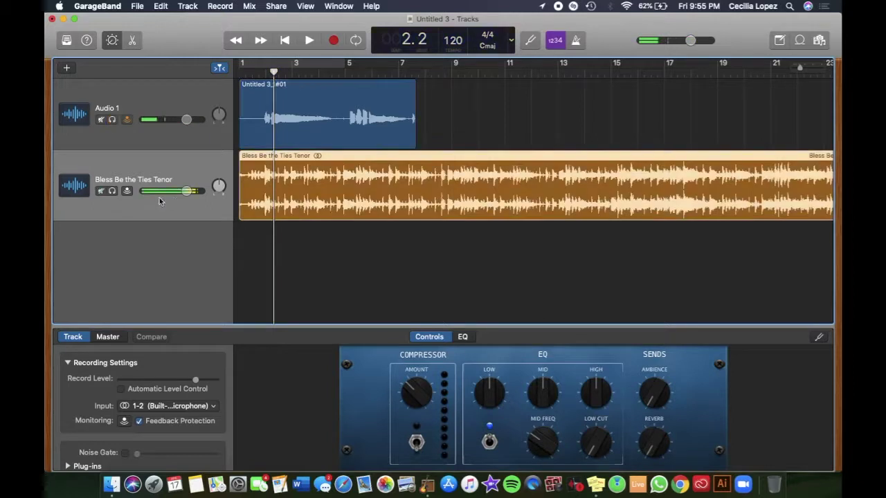
pyautogui.moveTo(187, 191); pyautogui.dragTo(172, 191)
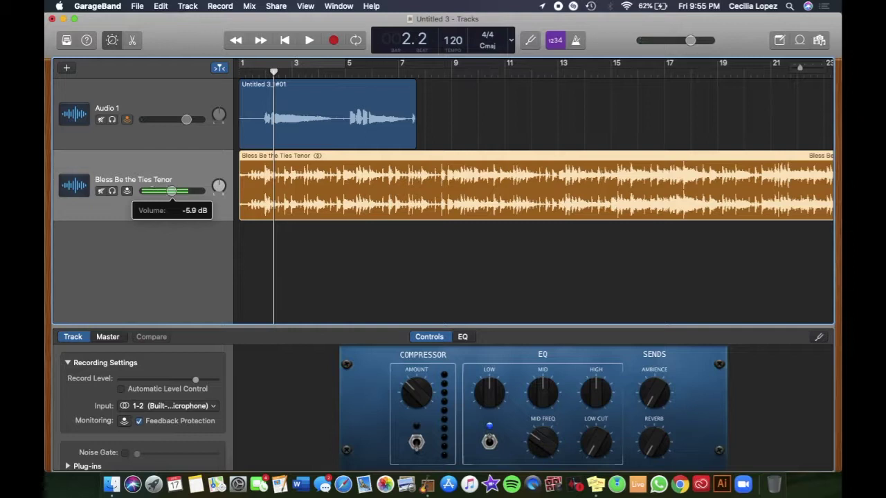
pyautogui.moveTo(171, 191); pyautogui.dragTo(170, 191)
# Return the playhead to the start of the project and delete the recorded take on Audio 1.
pyautogui.click(277, 69)
pyautogui.press('Return')
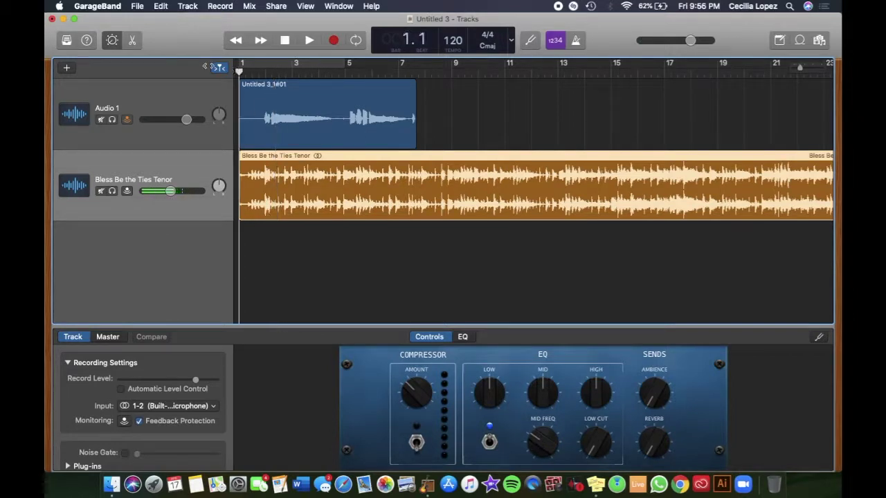
pyautogui.click(171, 192)
pyautogui.click(261, 116)
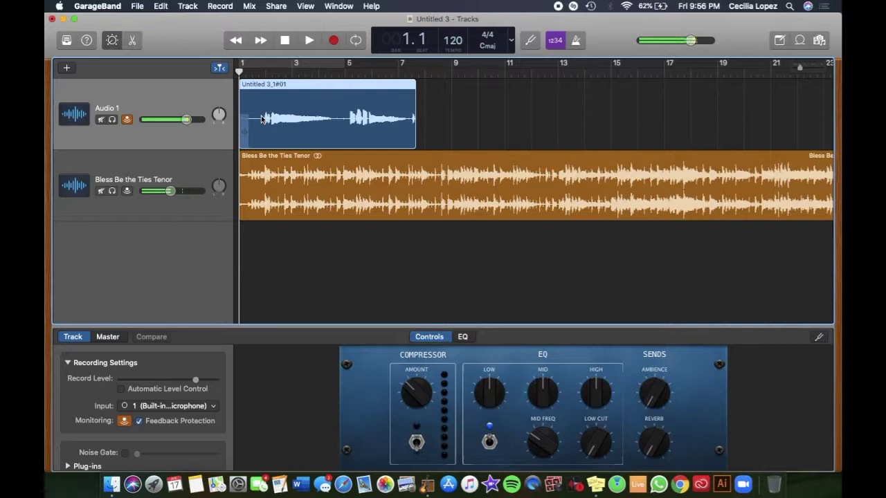
pyautogui.press('Delete')
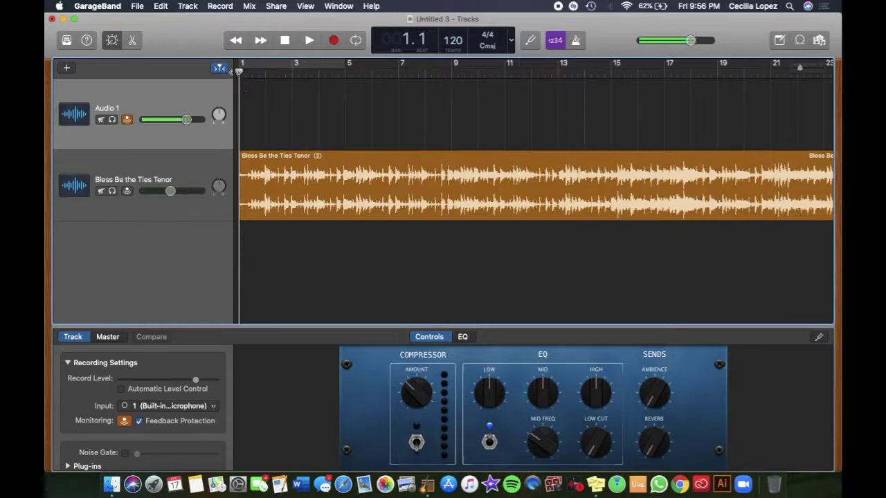
# Place the playhead at bar 3 and record a new take on Audio 1 to about bar 7.
pyautogui.moveTo(238, 72); pyautogui.dragTo(519, 72)
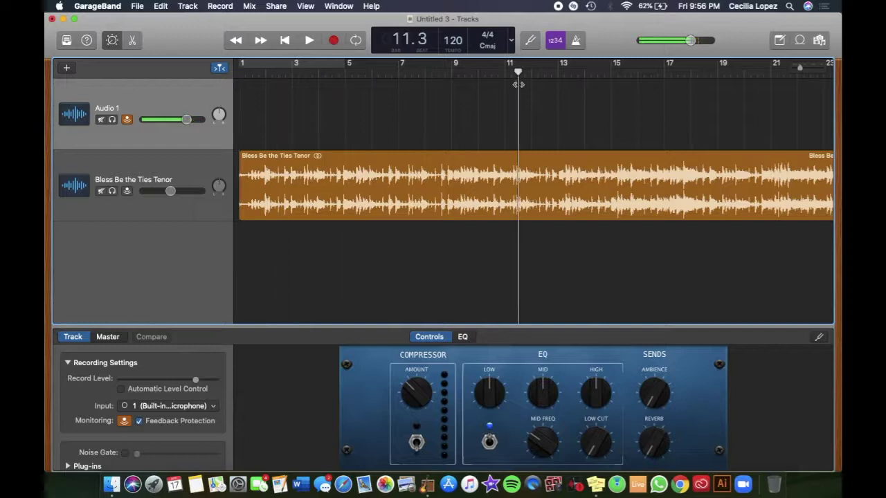
pyautogui.click(580, 70)
pyautogui.moveTo(292, 71); pyautogui.dragTo(217, 64)
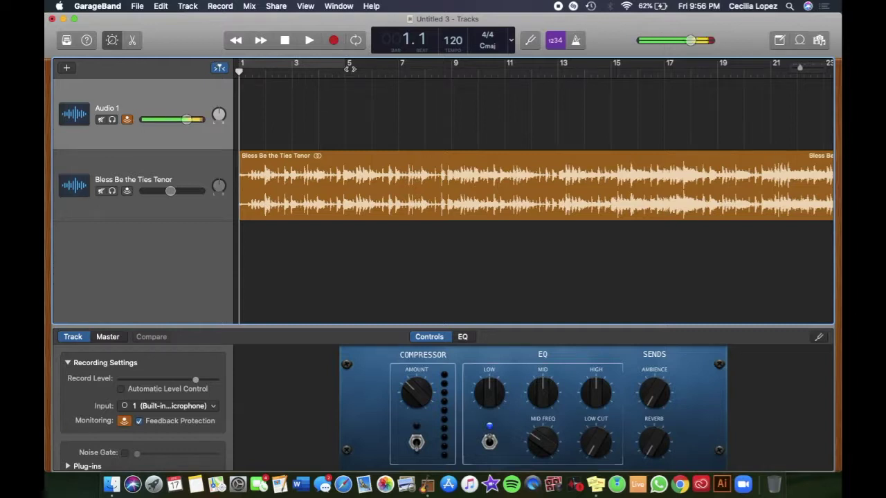
pyautogui.click(299, 72)
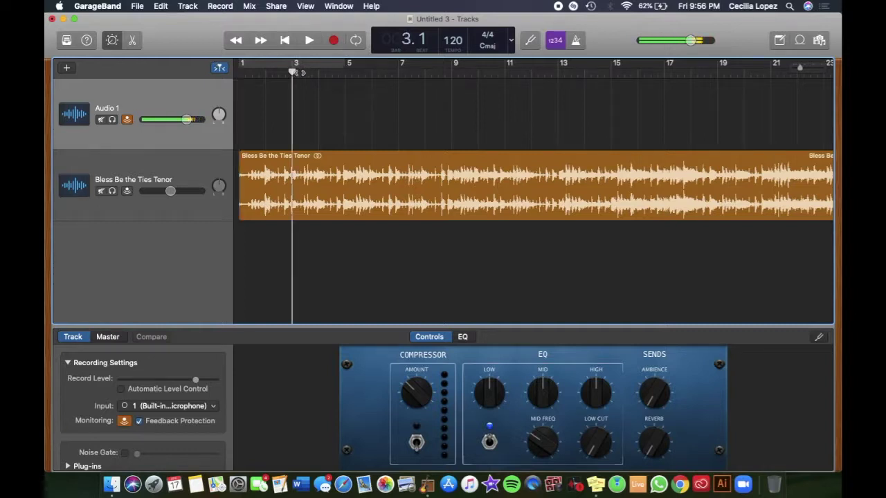
pyautogui.click(334, 42)
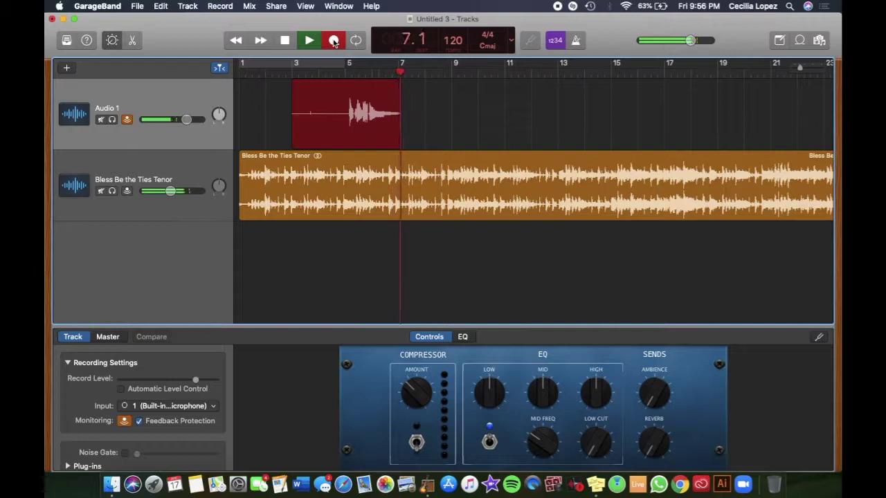
pyautogui.click(334, 41)
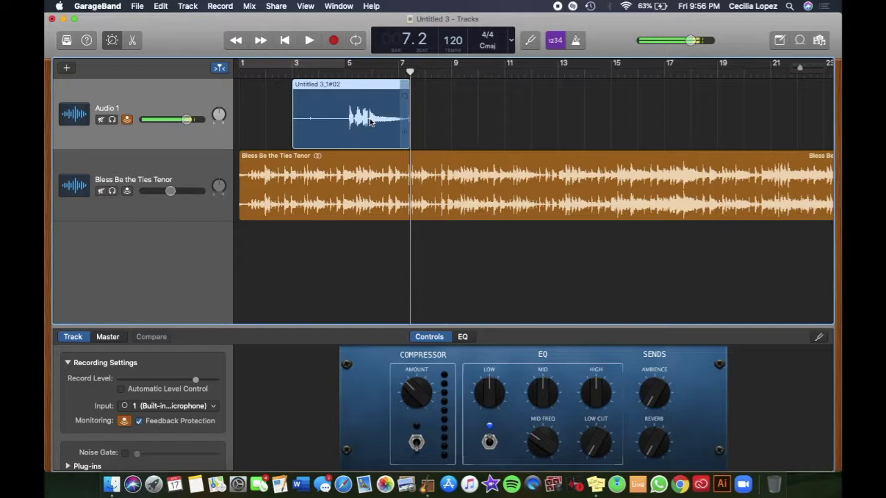
# Raise Audio 1's record level to maximum and record another take from bar 7, beat 4 to bar 11, beat 2.
pyautogui.click(340, 72)
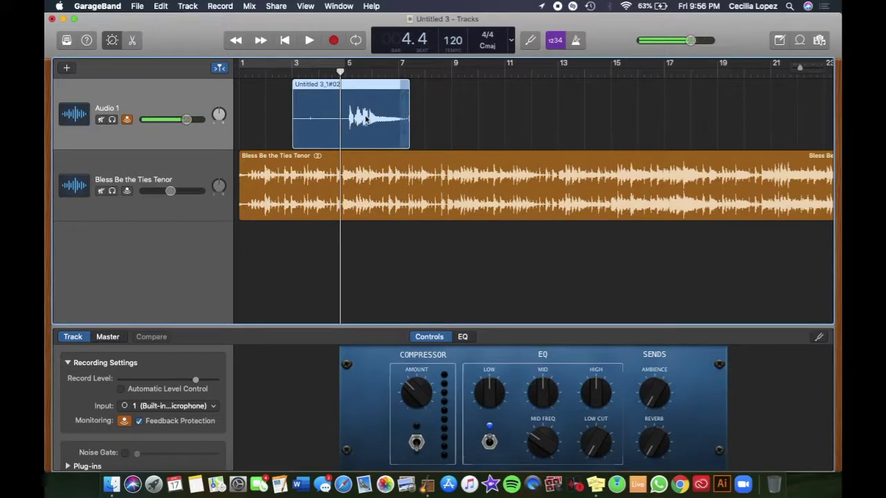
pyautogui.click(418, 70)
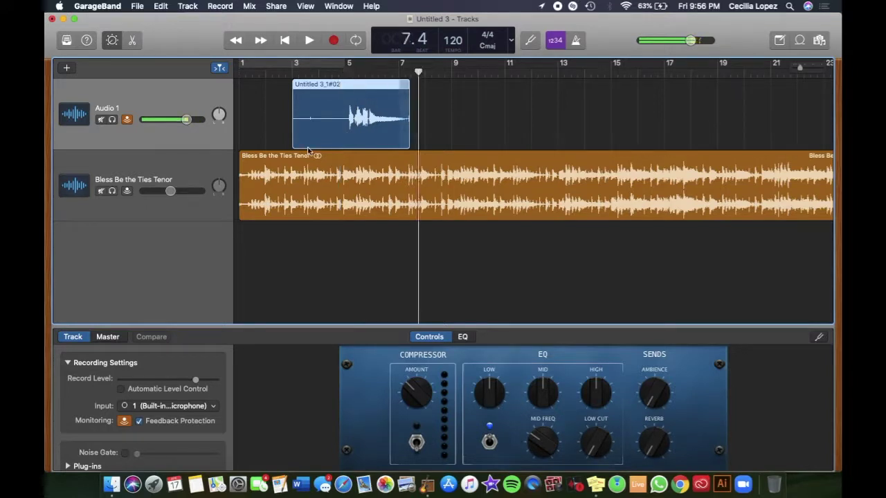
pyautogui.moveTo(195, 379); pyautogui.dragTo(224, 383)
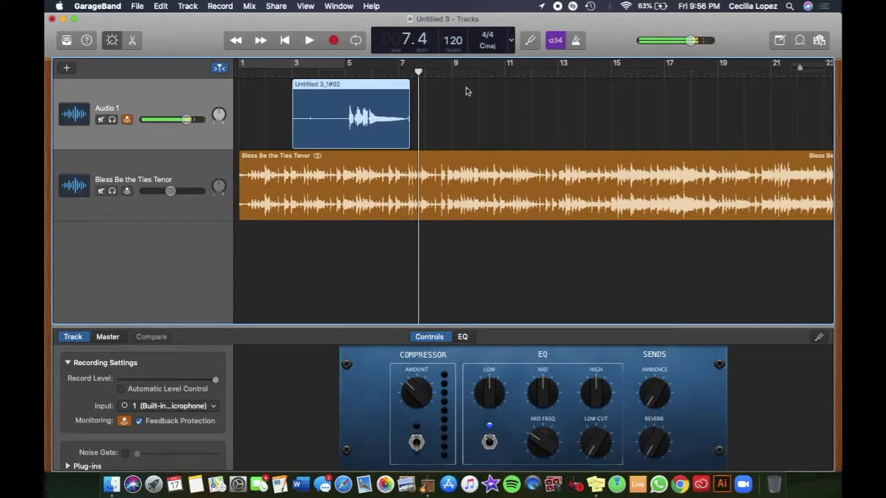
pyautogui.click(338, 40)
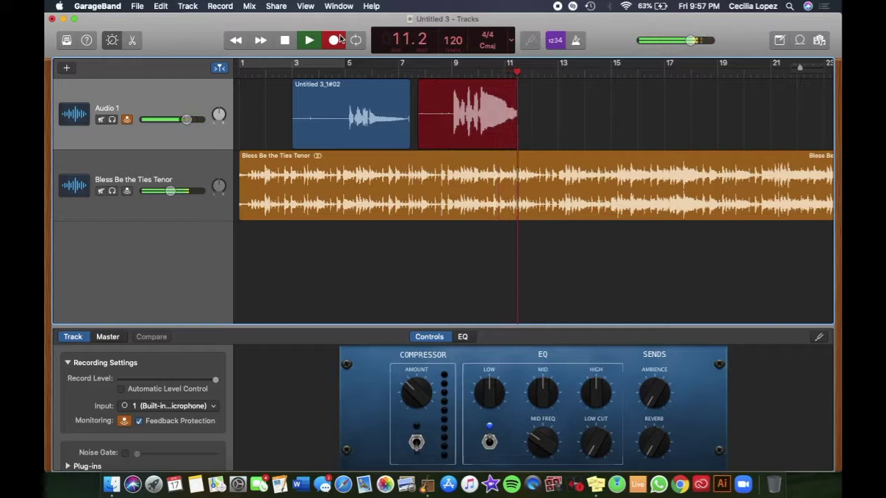
pyautogui.click(338, 39)
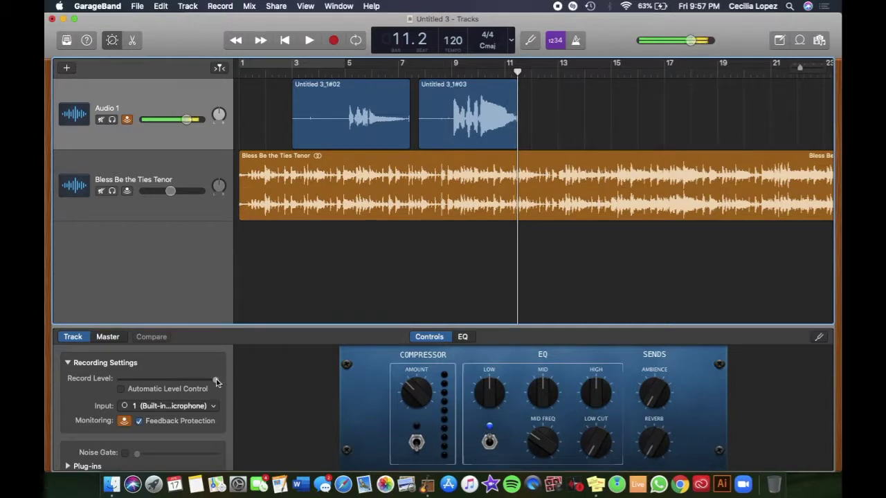
# Lower Audio 1's record level to slightly above the middle and delete the louder take that ends at bar 11.
pyautogui.moveTo(211, 383); pyautogui.dragTo(178, 383)
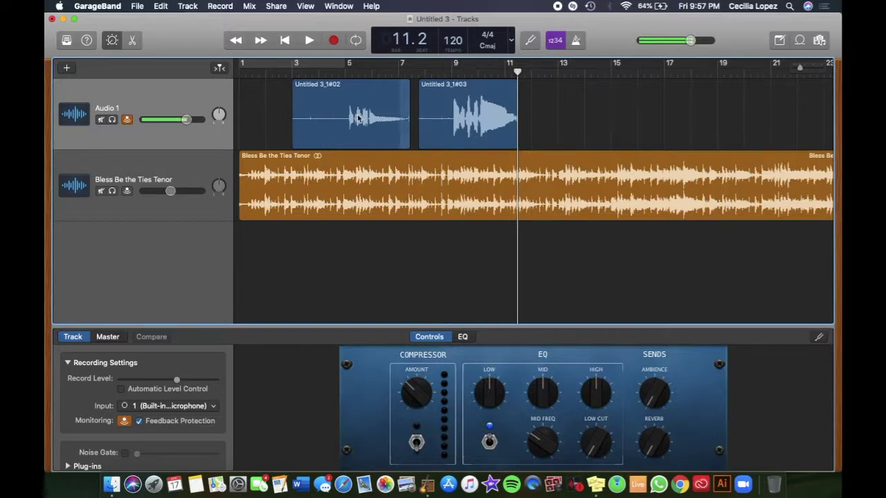
pyautogui.click(429, 124)
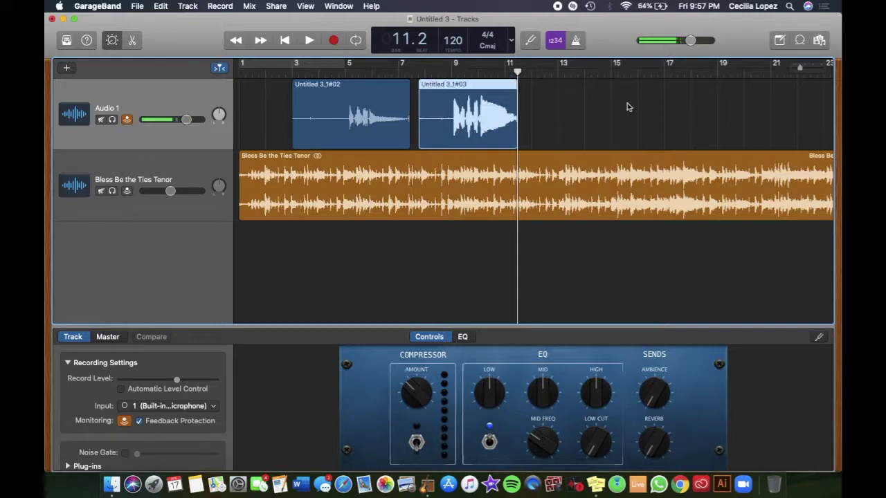
pyautogui.press('Delete')
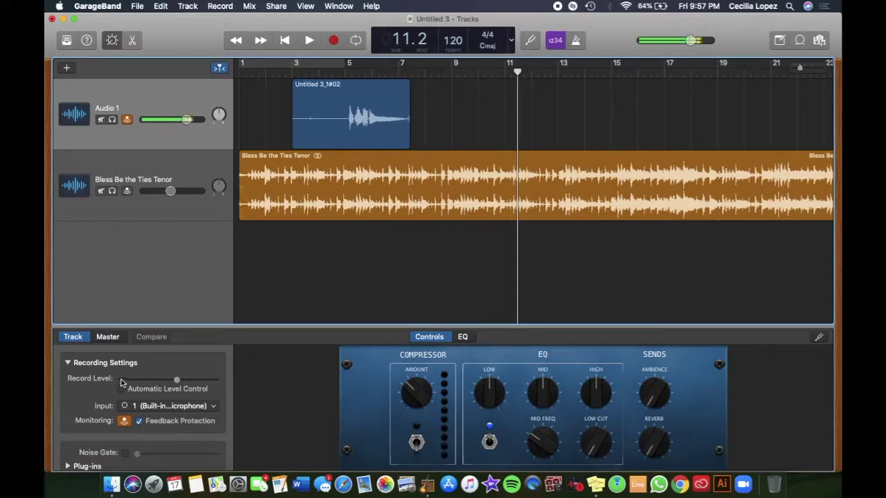
# Examine the output and input device settings in the Audio/MIDI preferences.
pyautogui.click(105, 6)
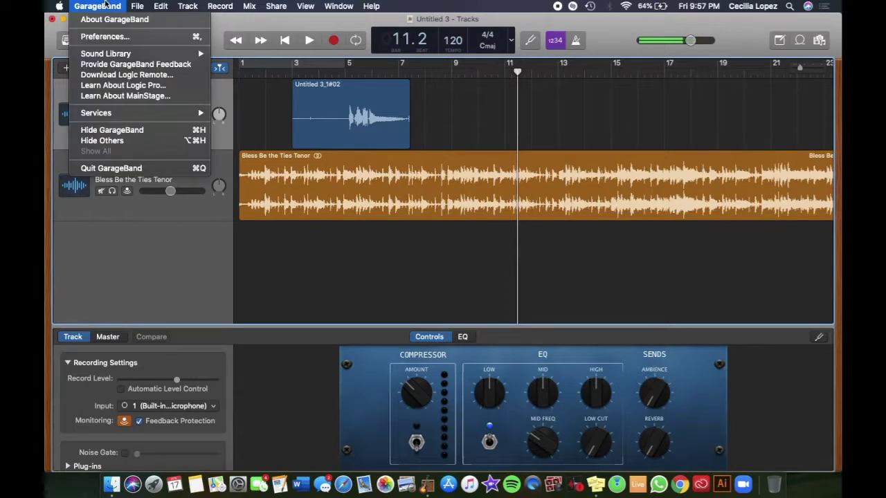
pyautogui.click(105, 36)
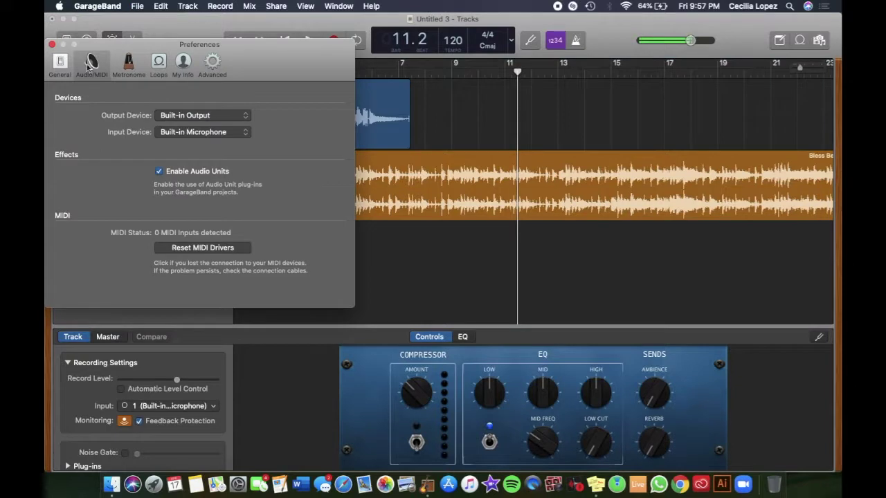
pyautogui.click(51, 45)
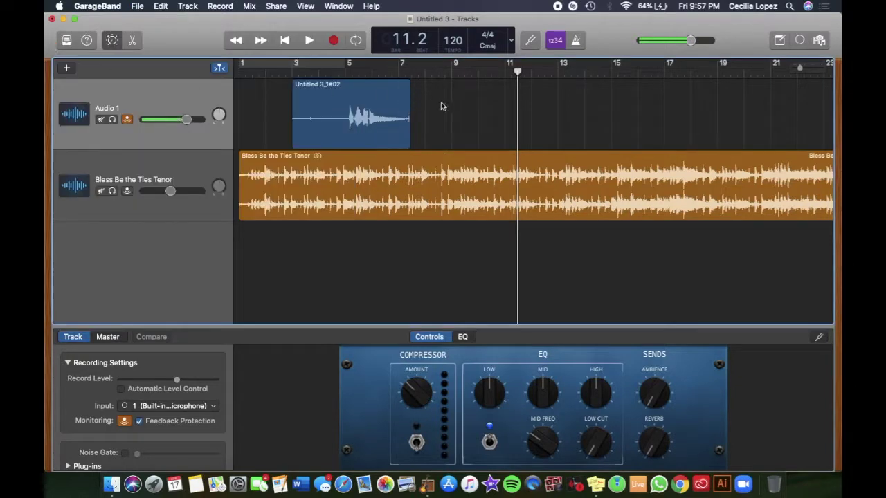
# Trim the end of the remaining Audio 1 take to about bar 5.5, and delete the take.
pyautogui.click(369, 116)
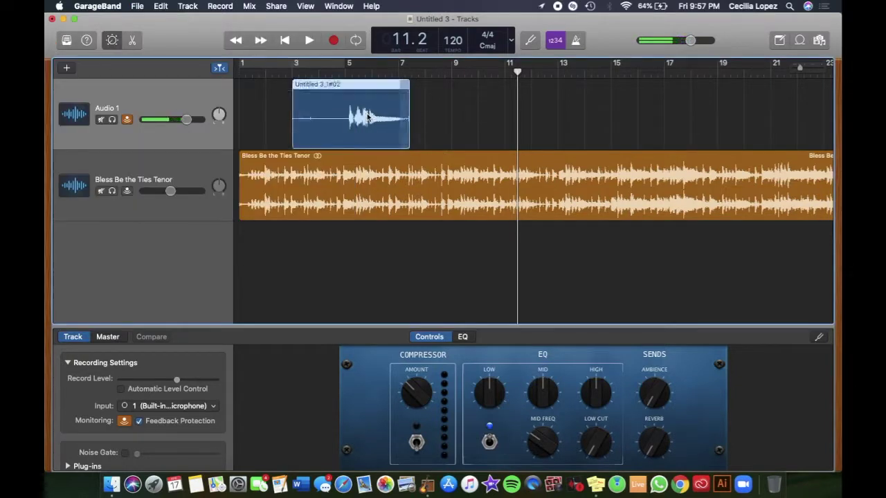
pyautogui.moveTo(399, 134); pyautogui.dragTo(359, 131)
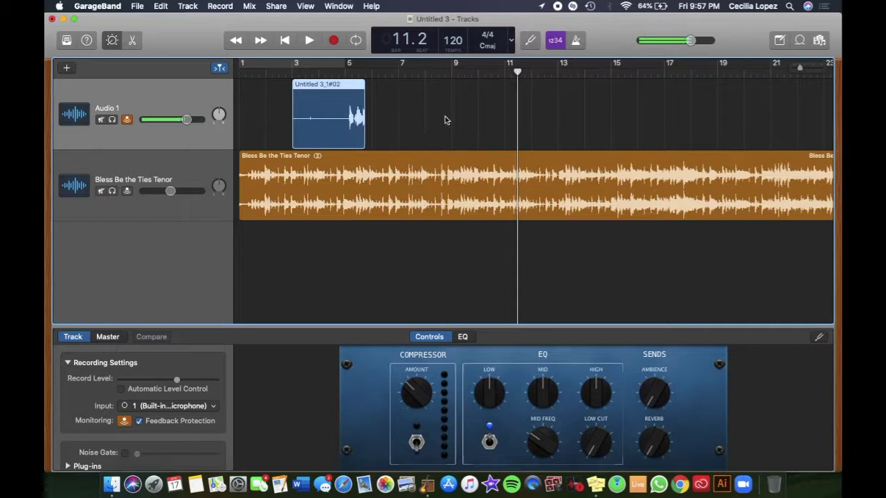
pyautogui.moveTo(340, 109); pyautogui.dragTo(363, 124)
pyautogui.click(410, 123)
pyautogui.press('Delete')
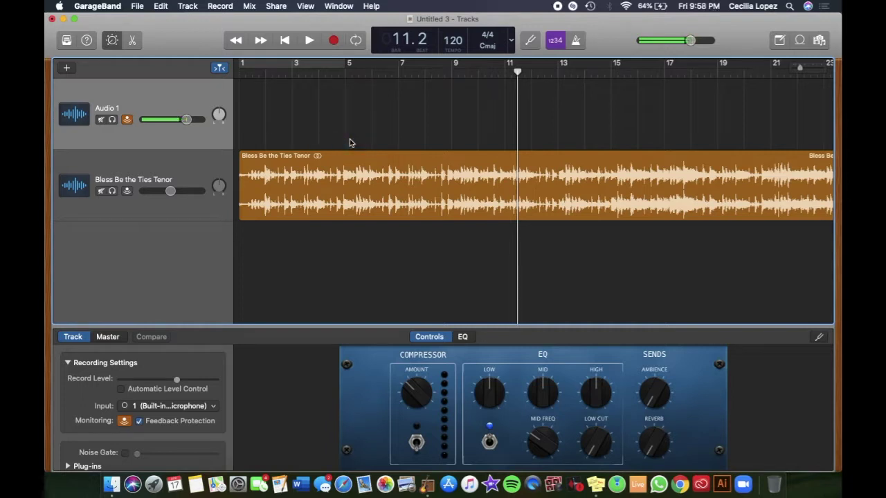
# Move the playhead through several points along the full tenor song and return it to the start.
pyautogui.press('Return')
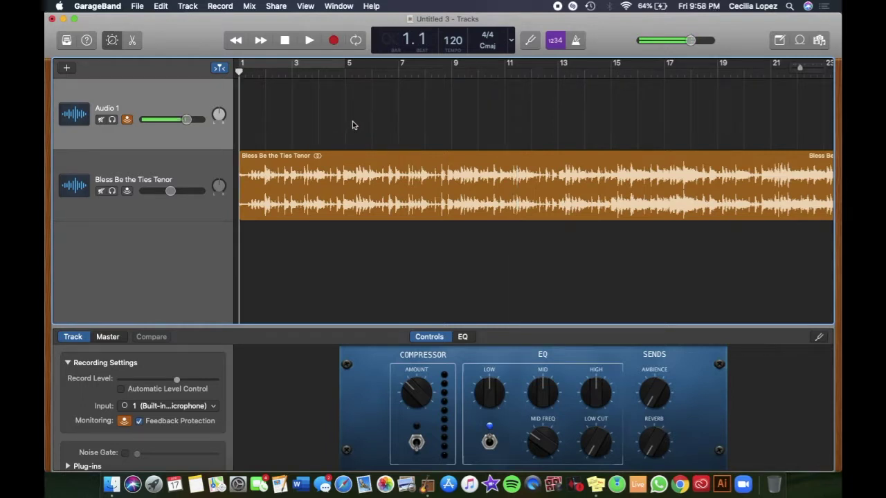
pyautogui.press('super+Left')
pyautogui.click(355, 72)
pyautogui.click(492, 73)
pyautogui.click(625, 72)
pyautogui.click(653, 73)
pyautogui.moveTo(257, 74); pyautogui.dragTo(218, 78)
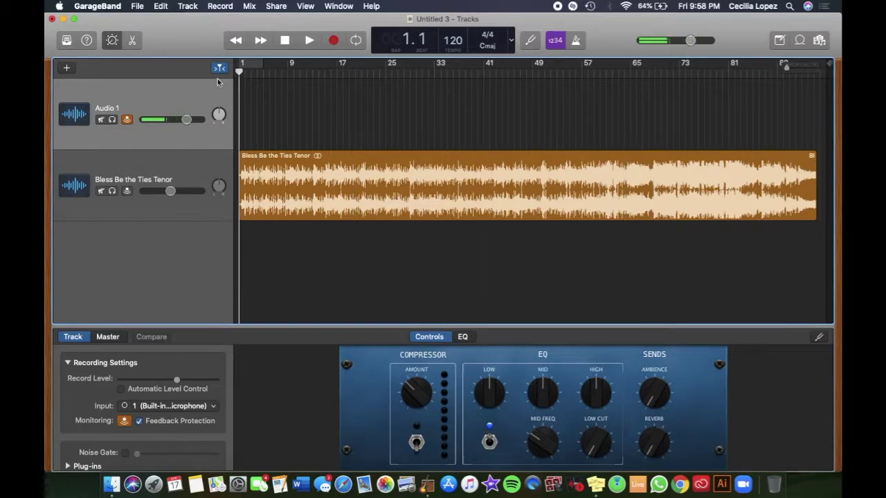
# Try out the Note Pad with the sample text "bjkdahdasuhdahsdjkn" and clear it again.
pyautogui.click(779, 41)
pyautogui.write('bjkdahdasuhdahsdjkn')
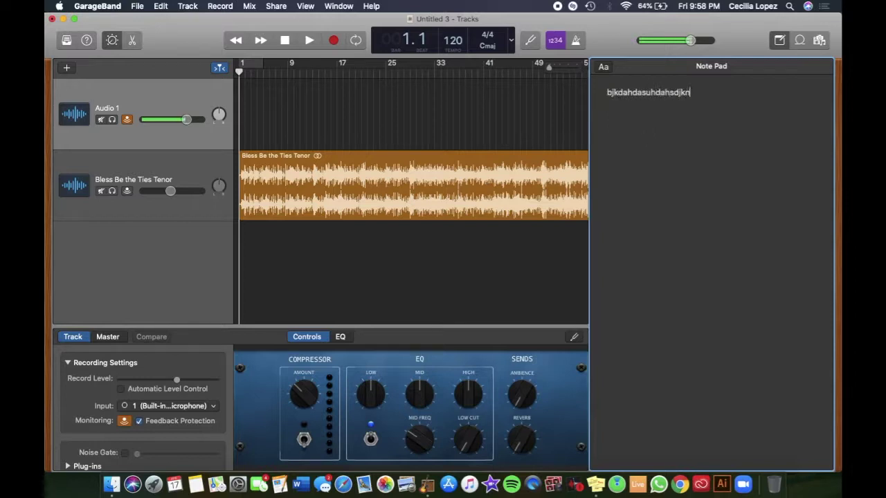
pyautogui.press('super+a')
pyautogui.press('BackSpace')
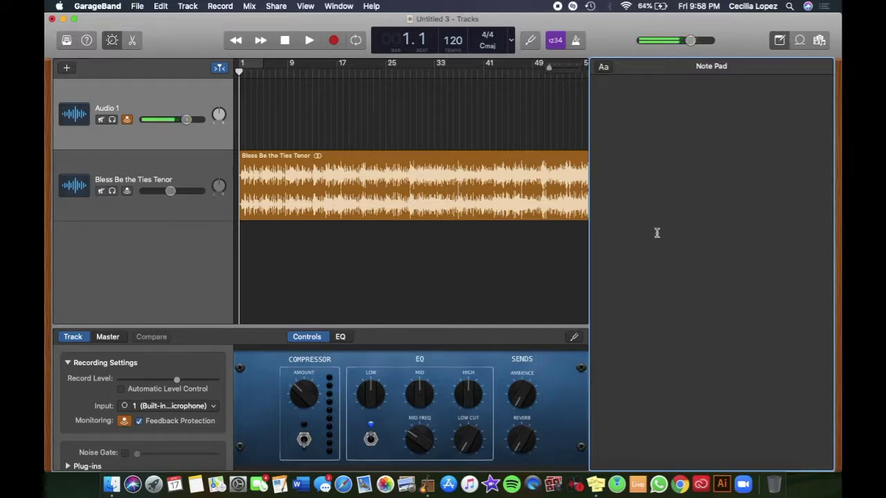
pyautogui.click(780, 40)
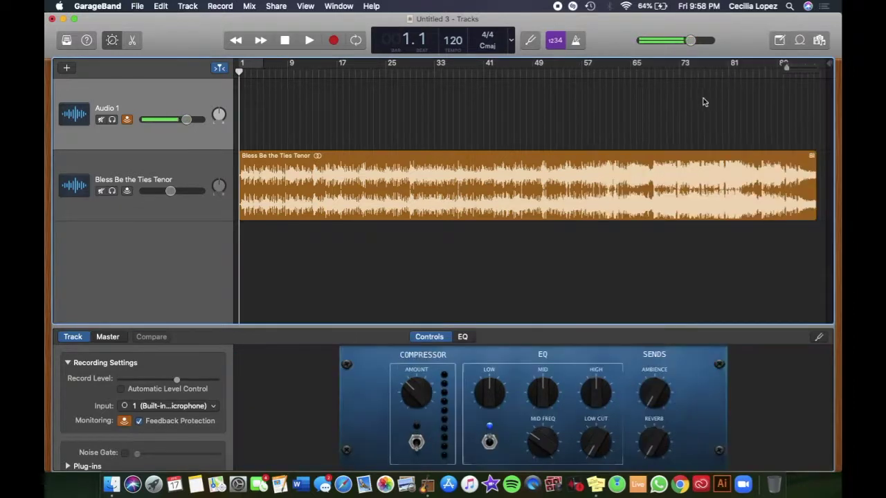
# Record a vocal take on Audio 1 from bar 4 to about bar 7, beat 3.
pyautogui.scroll(5, 350, 155)
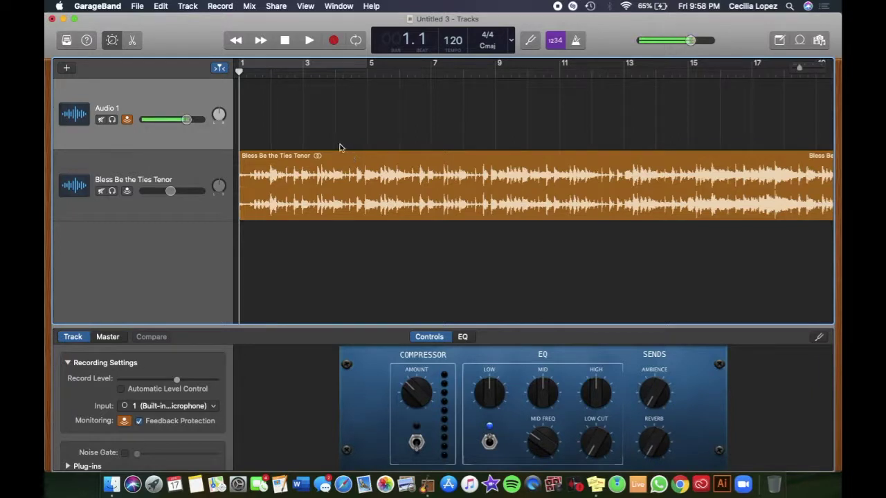
pyautogui.click(341, 75)
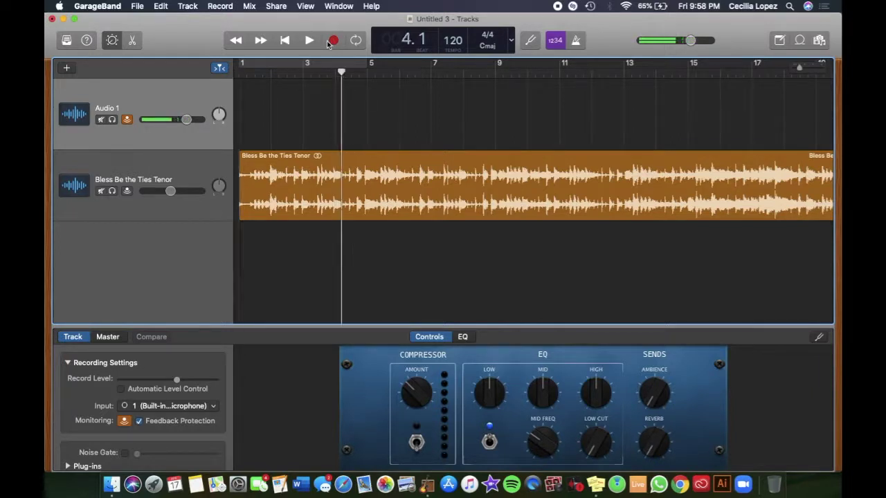
pyautogui.click(330, 42)
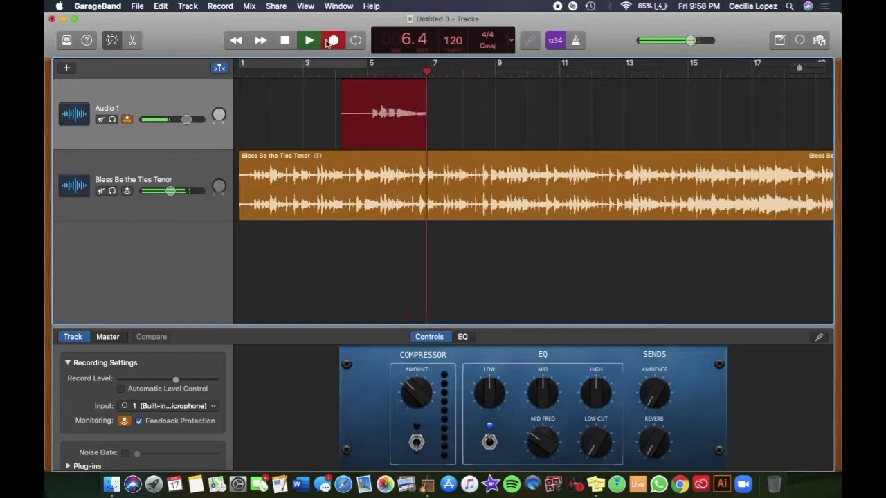
pyautogui.click(328, 41)
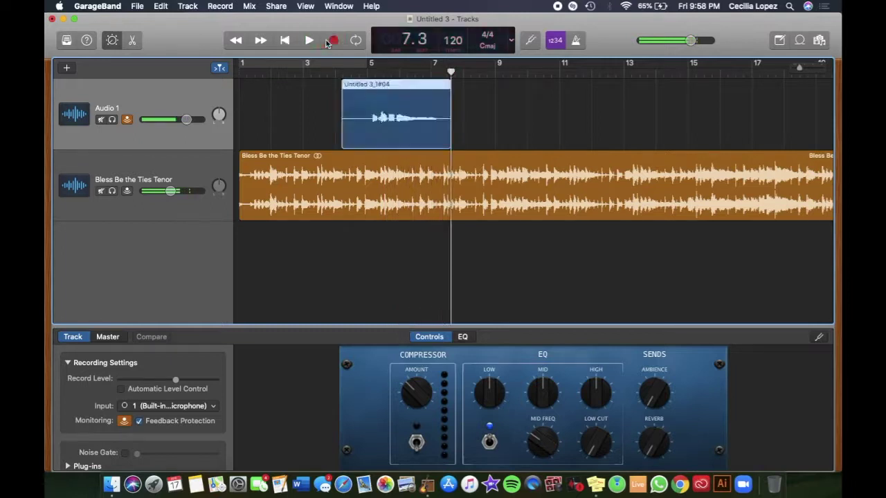
pyautogui.press('super+Left')
pyautogui.press('super+Left')
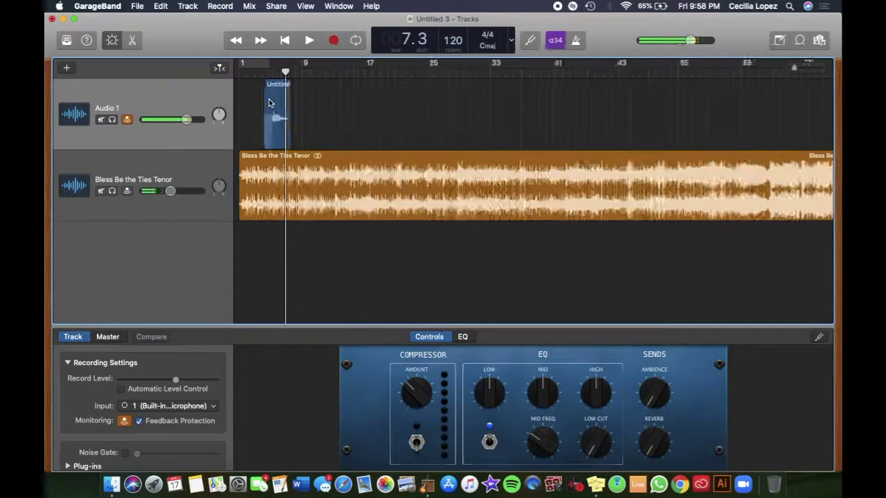
# Turn on the cycle area at bar 1 and extend its end to about bar 12.
pyautogui.press('super+Left')
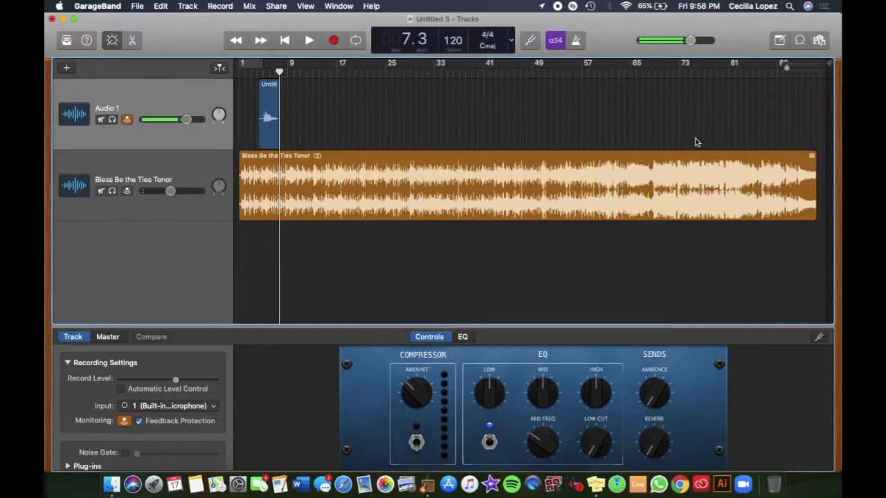
pyautogui.press('super+Right')
pyautogui.press('super+Right')
pyautogui.press('super+Right')
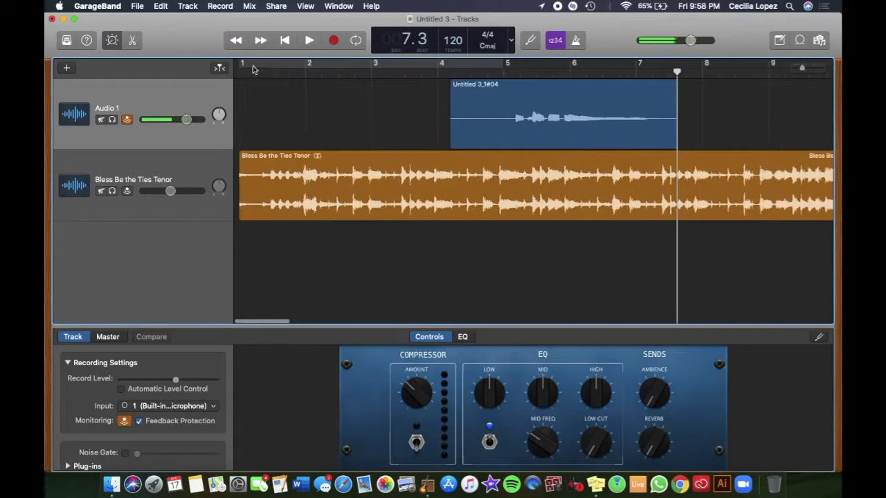
pyautogui.click(250, 65)
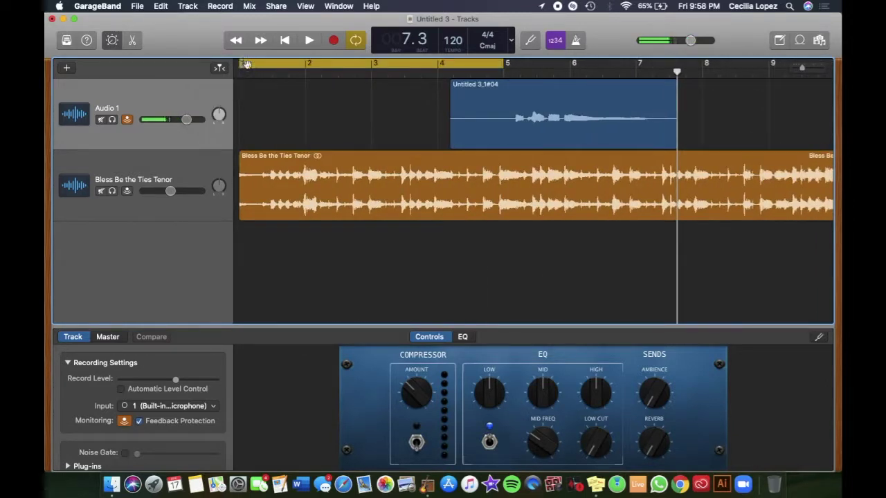
pyautogui.moveTo(240, 65); pyautogui.dragTo(662, 74)
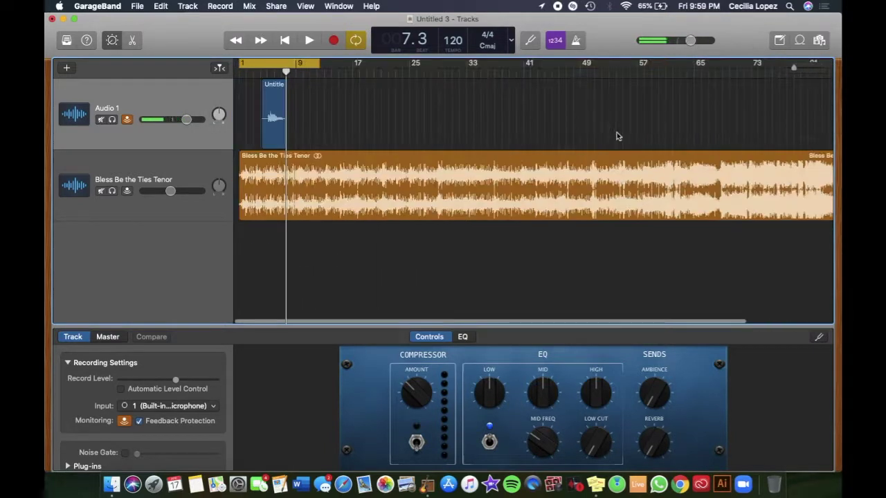
# Extend the cycle area over the whole tenor song, from bar 1 to about bar 96.
pyautogui.scroll(-2, 617, 134)
pyautogui.scroll(10, 617, 134)
pyautogui.scroll(-6, 617, 132)
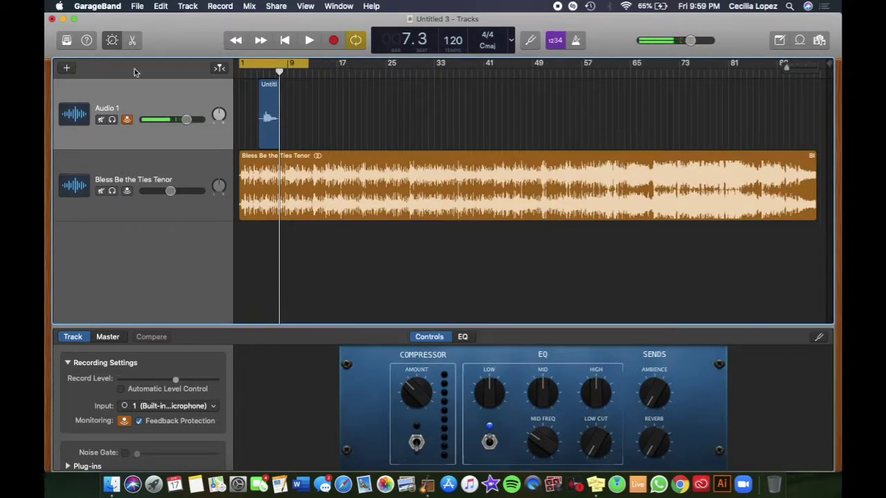
pyautogui.click(254, 63)
pyautogui.moveTo(241, 64); pyautogui.dragTo(819, 78)
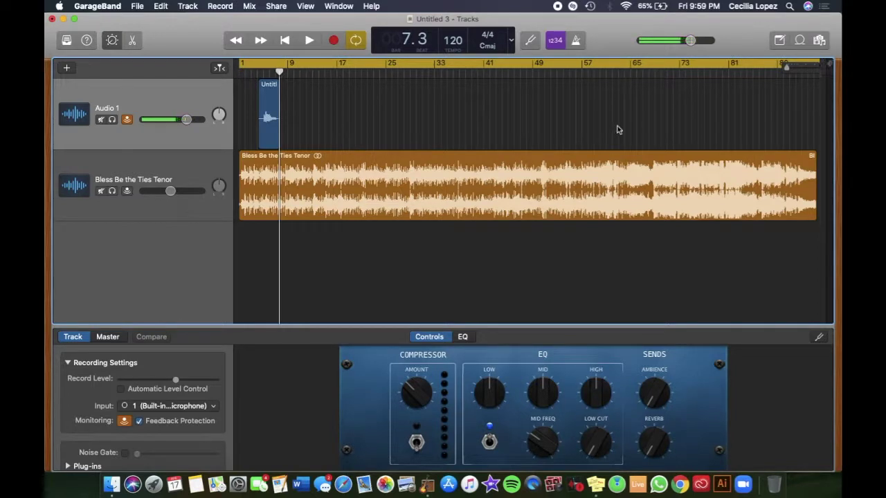
# Check the cycle area's start and end against the beginning and end of the tenor region.
pyautogui.press('super+Right')
pyautogui.press('super+Right')
pyautogui.press('super+Right')
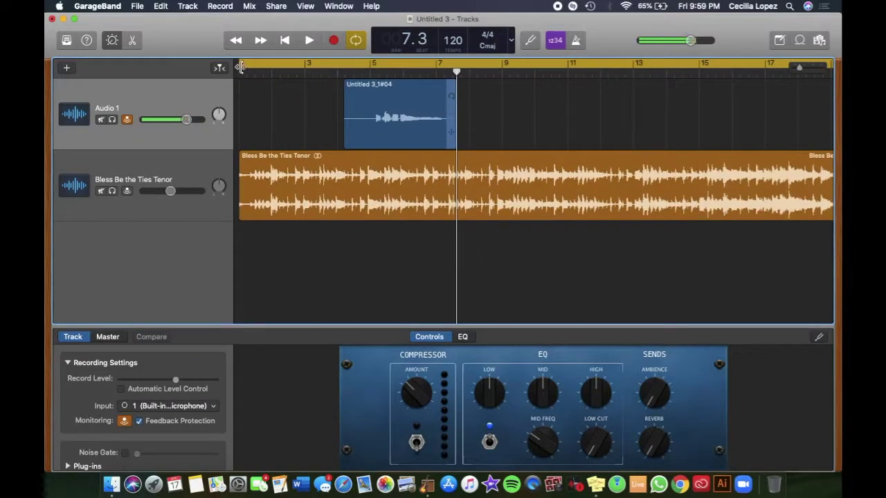
pyautogui.hscroll(10, 348, 136)
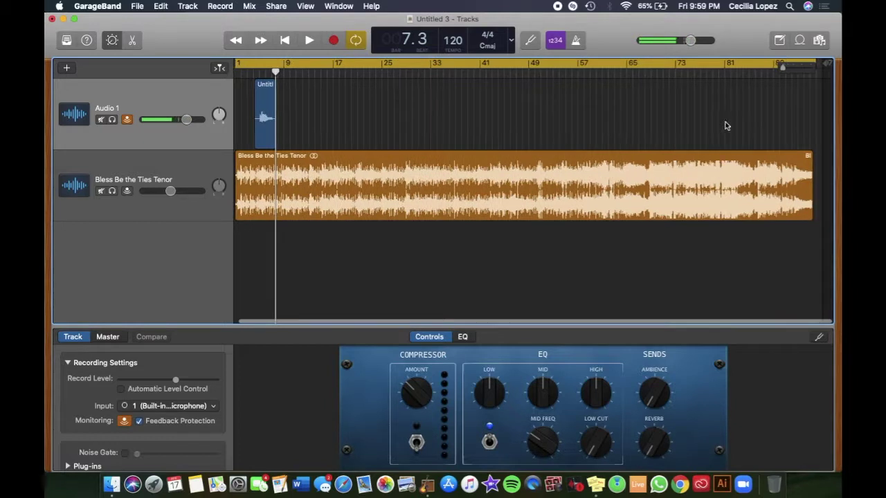
pyautogui.hscroll(20, 728, 125)
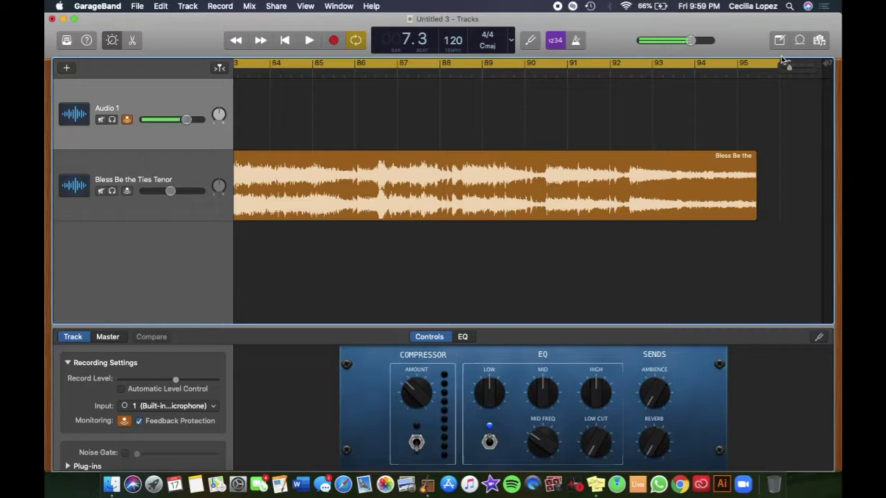
pyautogui.hscroll(-10, 638, 228)
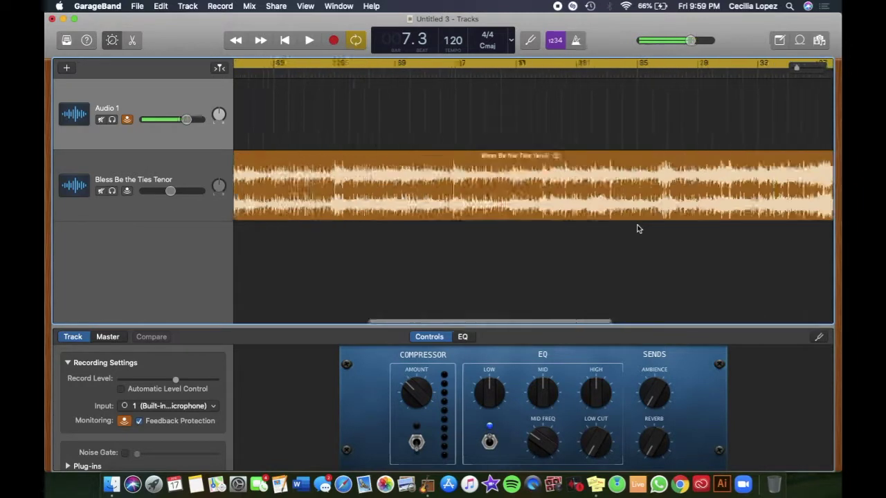
pyautogui.press('super+Left')
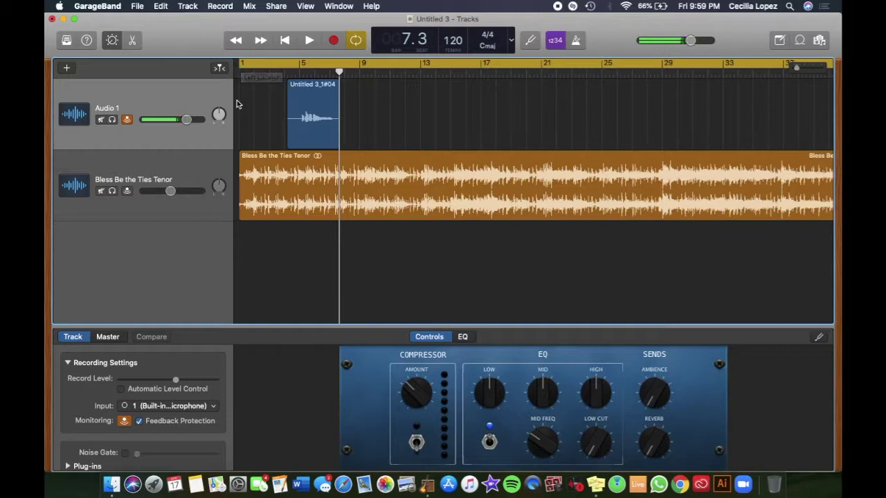
# Delete the Bless Be the Ties Tenor track together with its regions, and deselect the Audio 1 take.
pyautogui.click(186, 169)
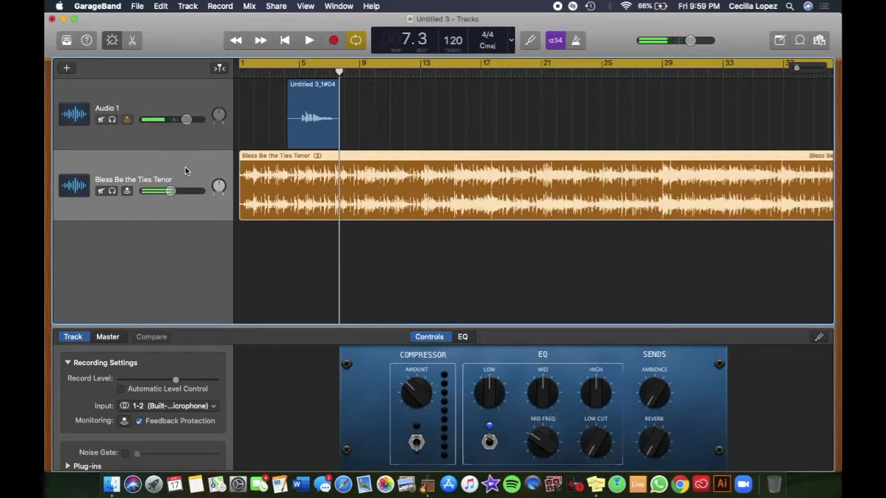
pyautogui.press('super+BackSpace')
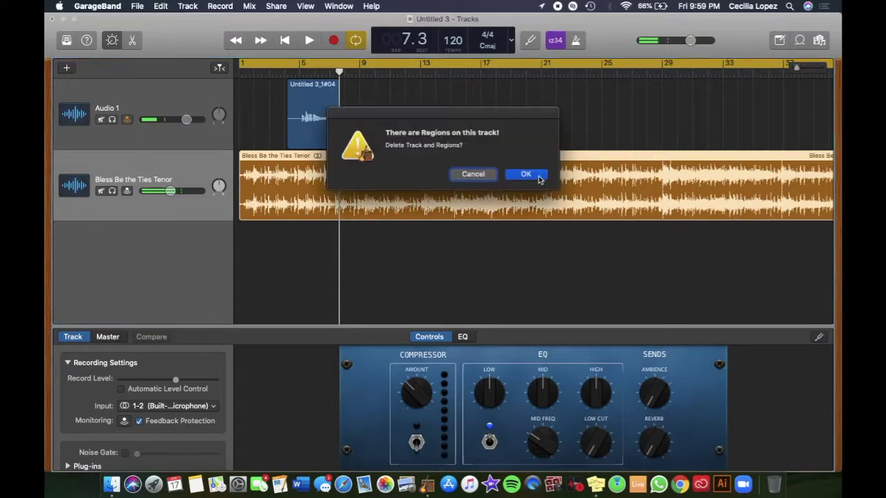
pyautogui.click(526, 175)
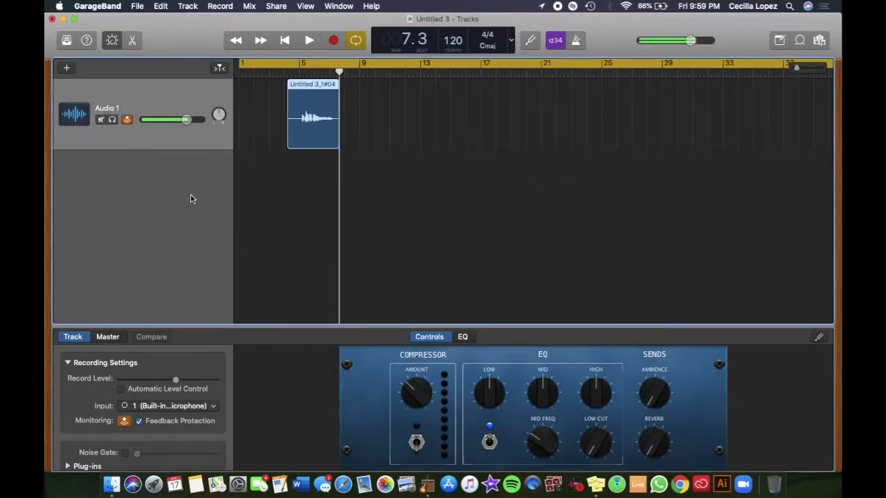
pyautogui.click(180, 5)
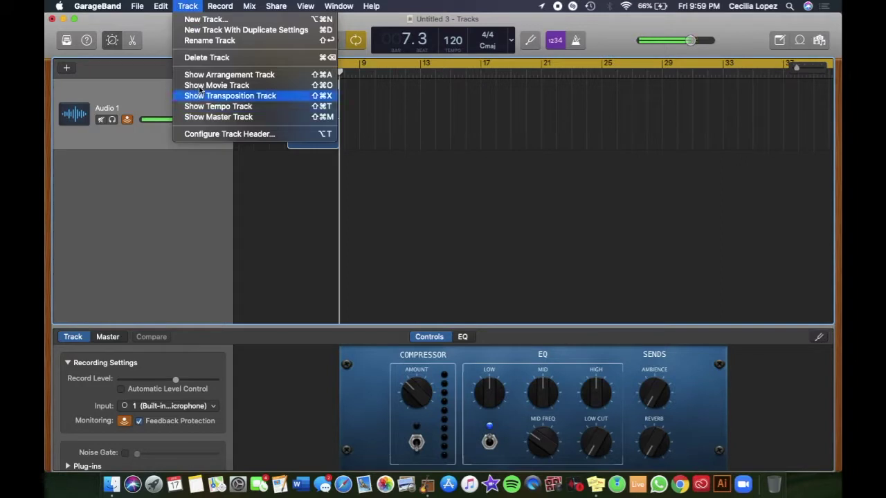
pyautogui.click(176, 213)
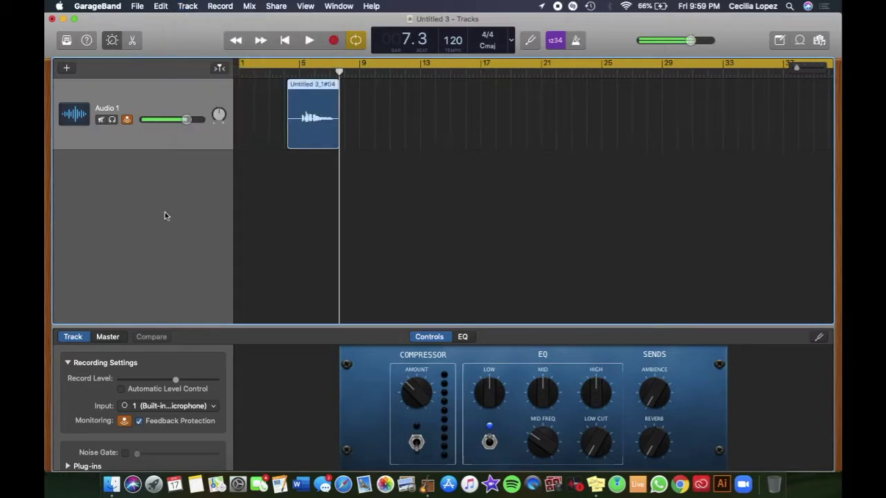
pyautogui.click(305, 216)
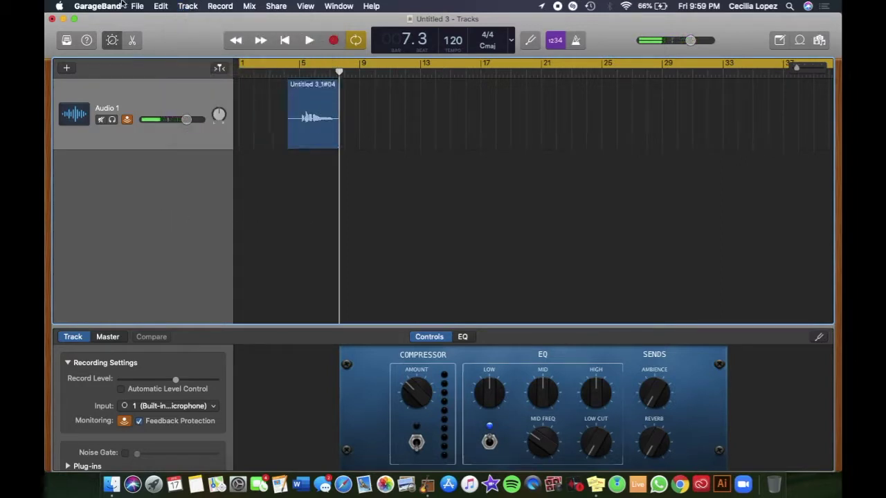
# Share the song to Music titled "tenor_cec" at Highest Quality (iTunes Plus, 256 kBit/s), exporting the cycle area only.
pyautogui.click(276, 5)
pyautogui.click(287, 25)
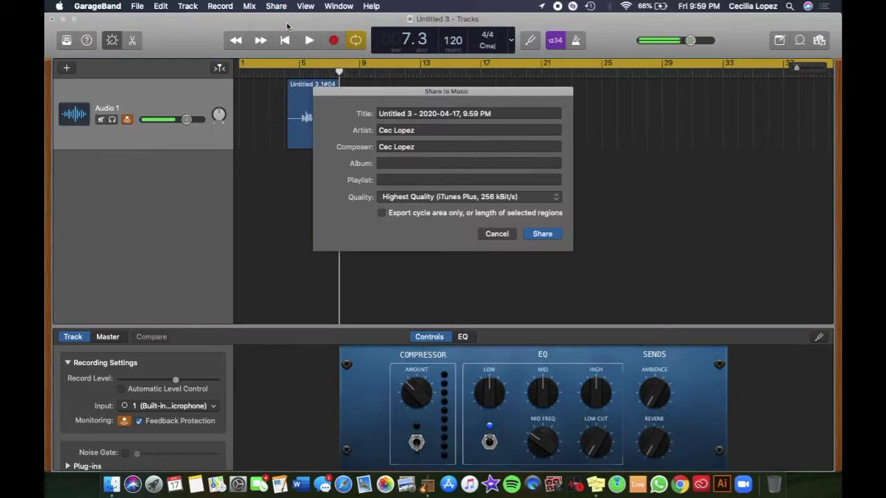
pyautogui.tripleClick(483, 114)
pyautogui.write('tenor_cec')
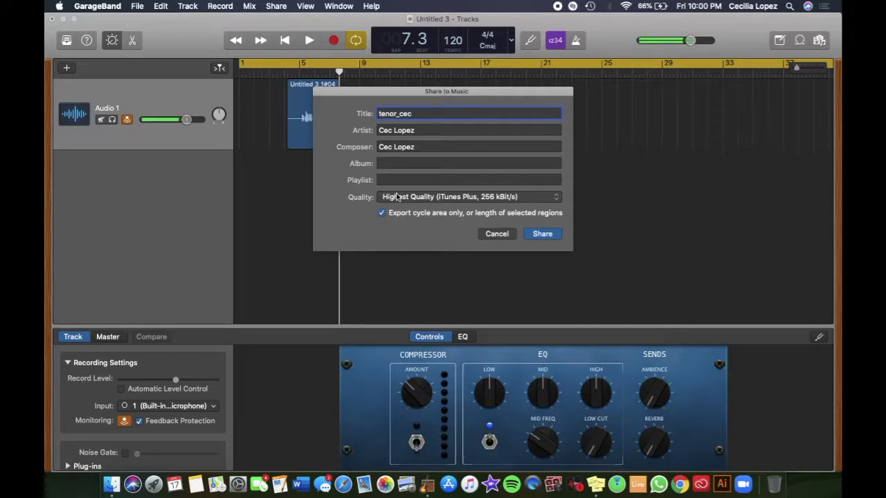
pyautogui.click(398, 198)
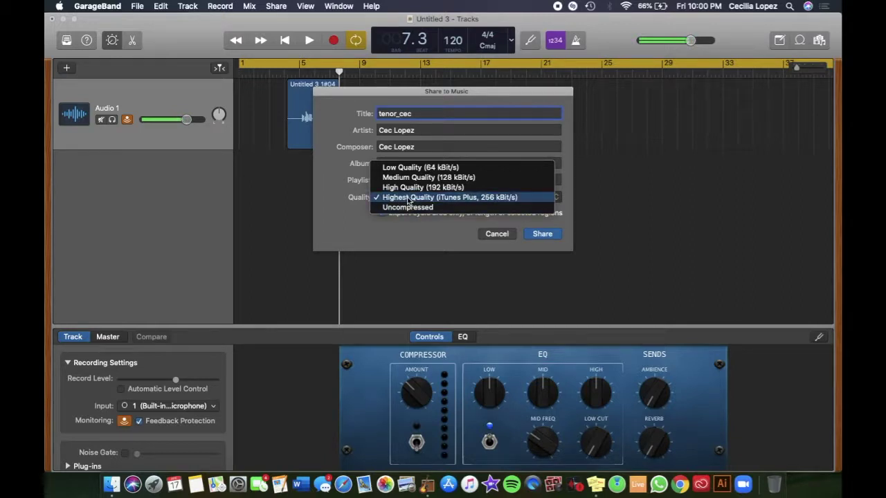
pyautogui.click(407, 200)
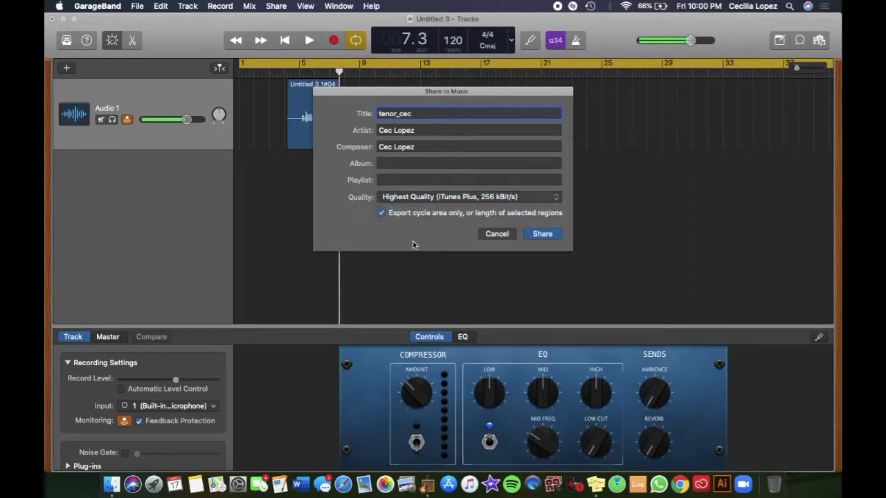
pyautogui.click(551, 235)
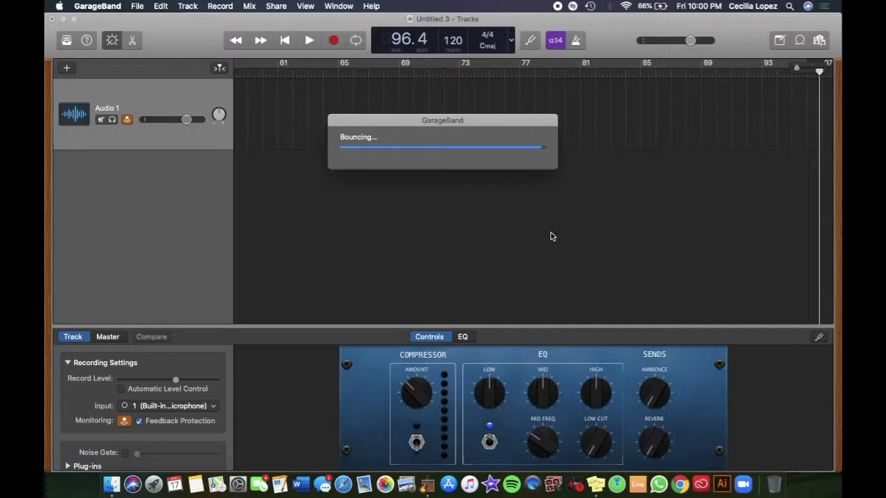
# Switch to Music, pause tenor_cec and look up its exported file in Finder, closing the Finder window when done.
pyautogui.click(471, 485)
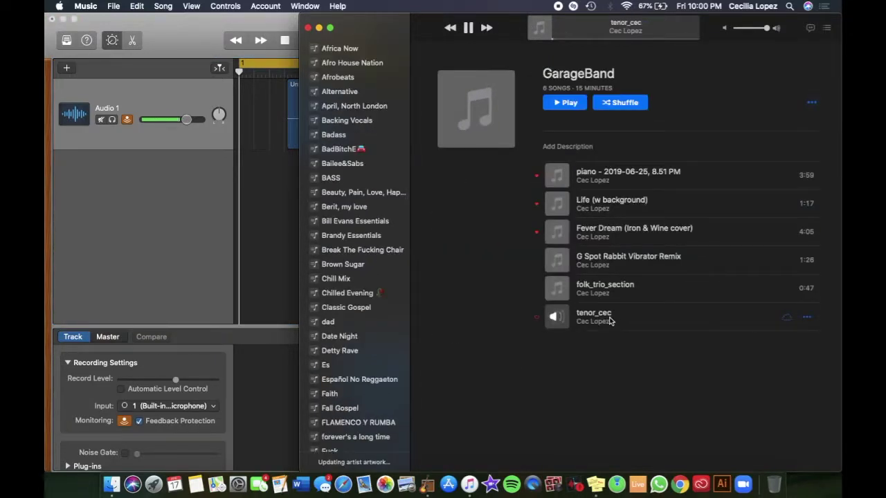
pyautogui.click(469, 27)
pyautogui.click(806, 319)
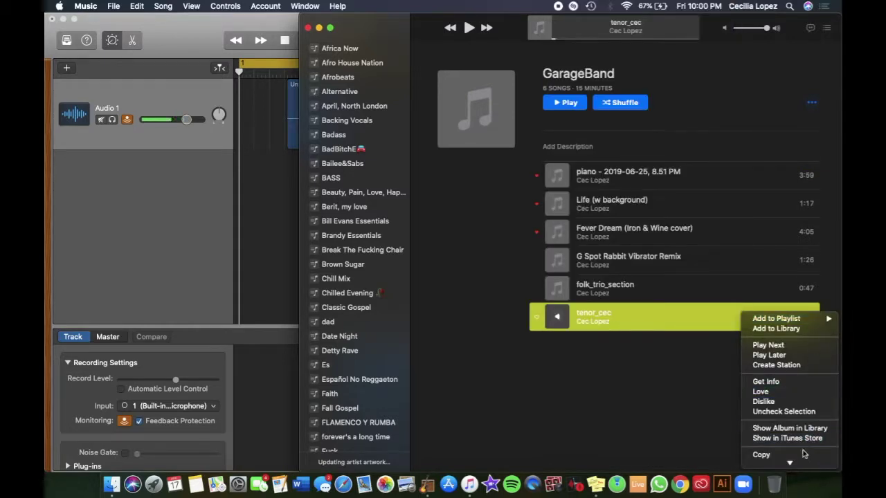
pyautogui.click(793, 435)
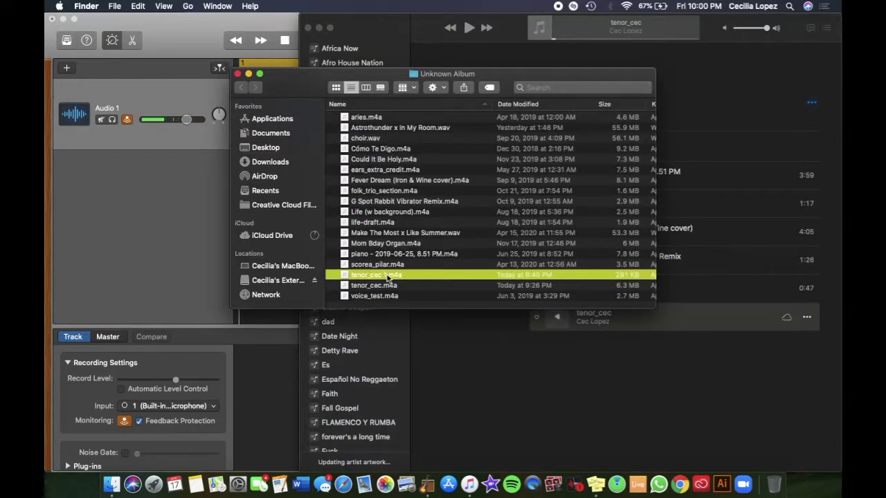
pyautogui.click(237, 73)
# Hide Music and quit GarageBand.
pyautogui.click(513, 270)
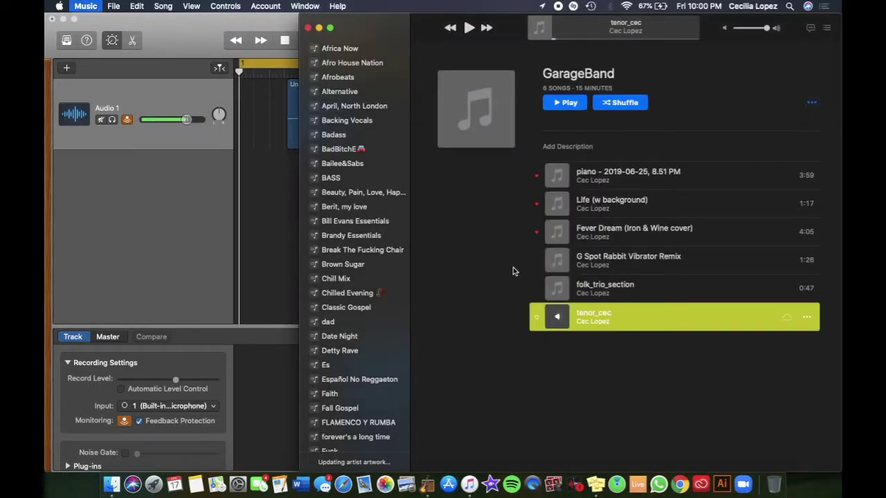
pyautogui.press('super+h')
pyautogui.click(506, 277)
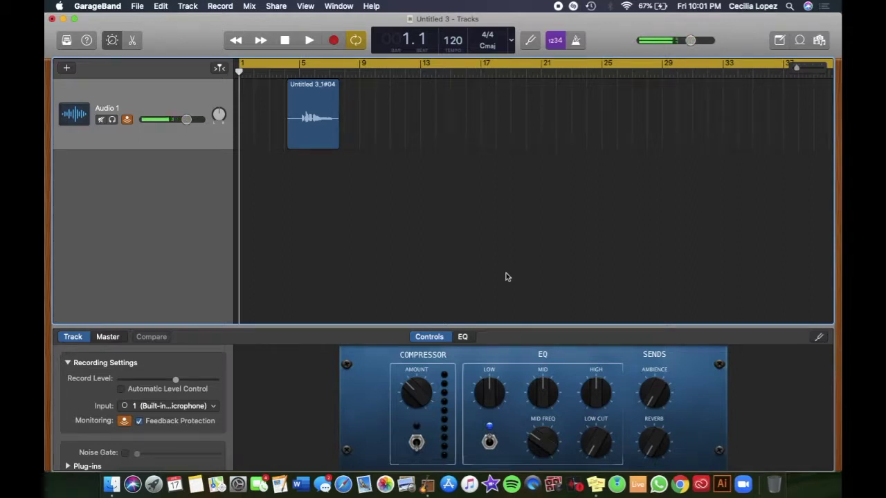
pyautogui.press('super+q')
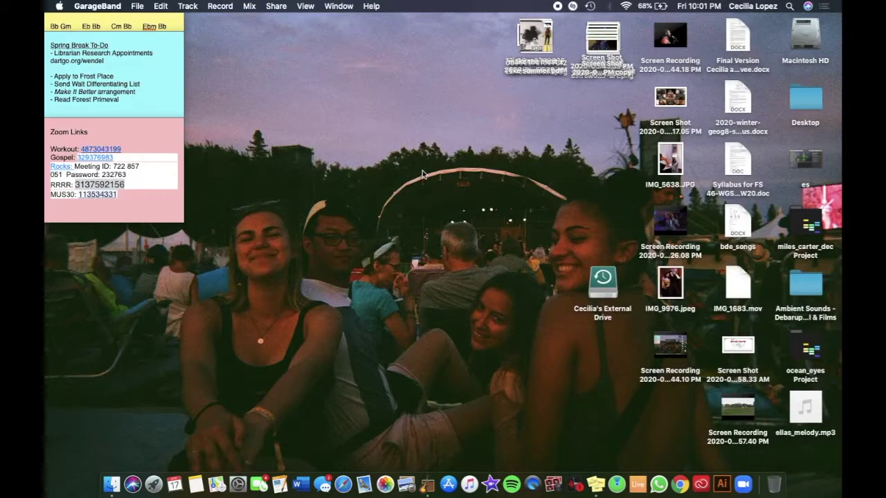
pyautogui.click(422, 170)
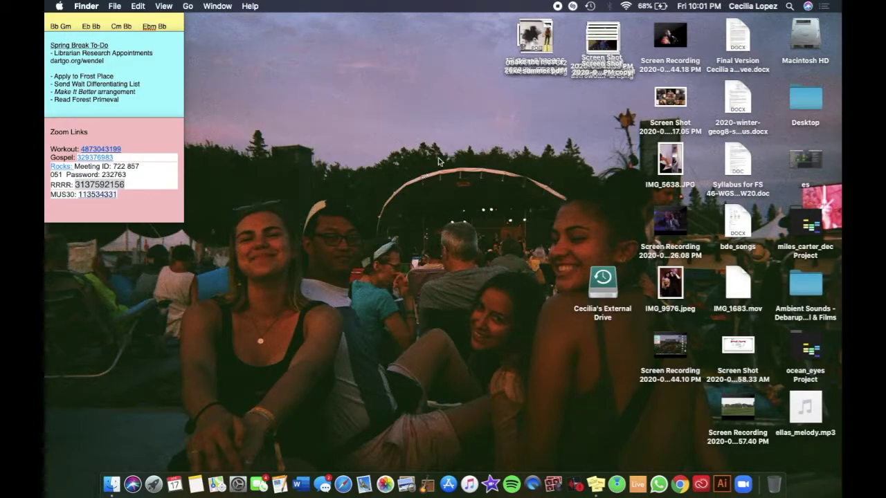
pyautogui.click(562, 7)
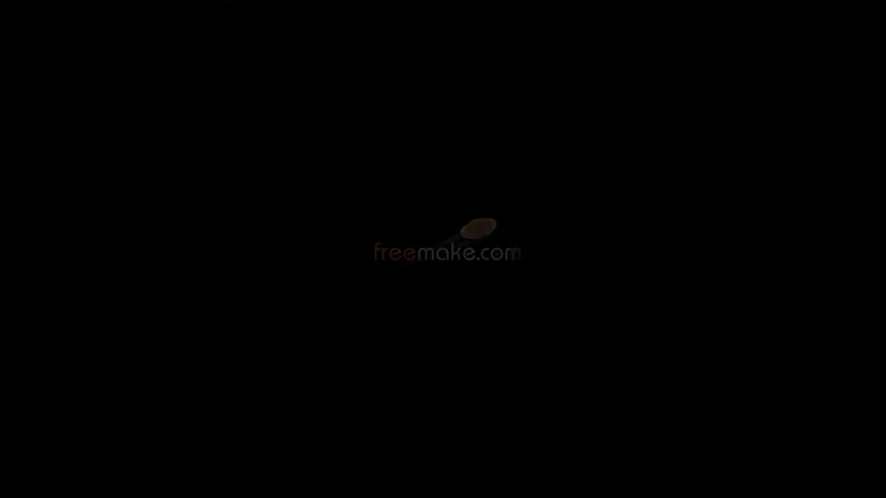